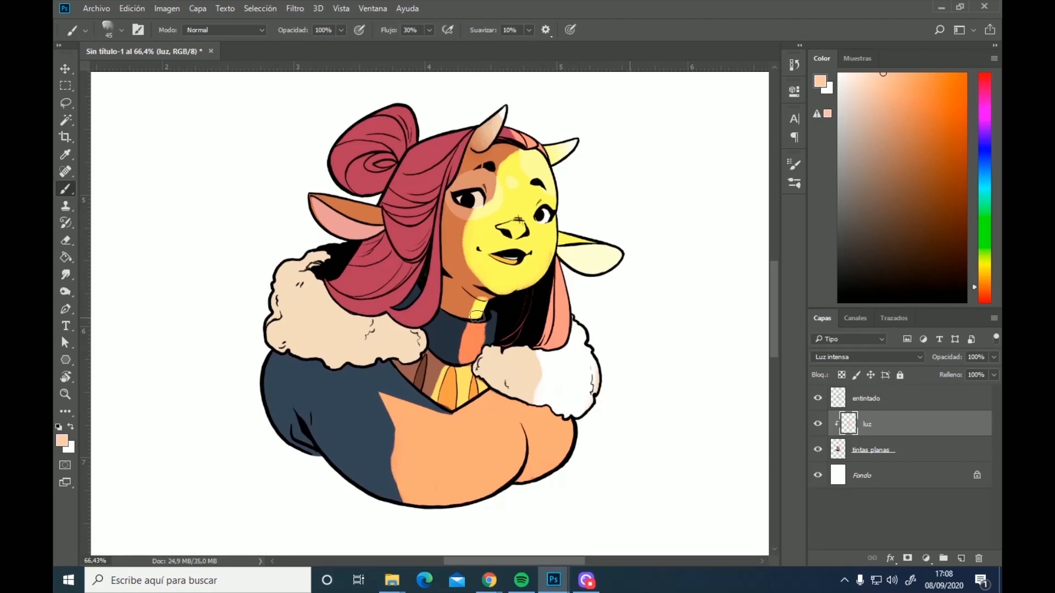
Paint peach light on the left fur collar, the hair strand beside the face, the left horn and the left ear, reducing the brush to 25 px
left_click_drag(484, 297, 456, 368)
mouse_move(462, 324)
left_mouse_down()
mouse_move(458, 366)
mouse_move(387, 331)
mouse_move(366, 349)
mouse_move(434, 277)
mouse_move(391, 317)
mouse_move(423, 220)
left_mouse_up()
key("bracketleft")
key("bracketleft")
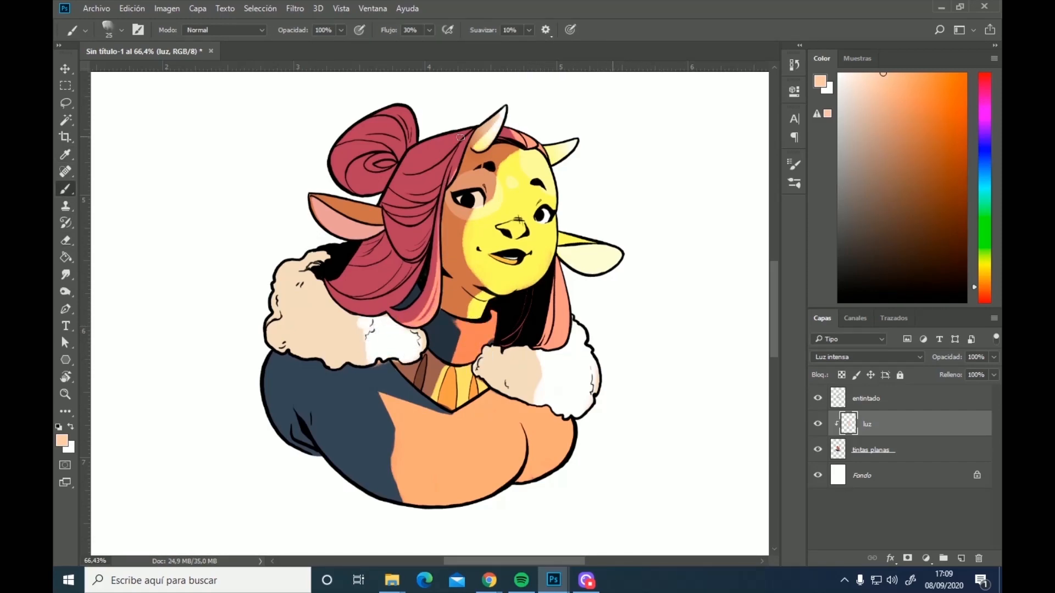
mouse_move(351, 206)
left_mouse_down()
mouse_move(379, 220)
mouse_move(338, 220)
left_mouse_up()
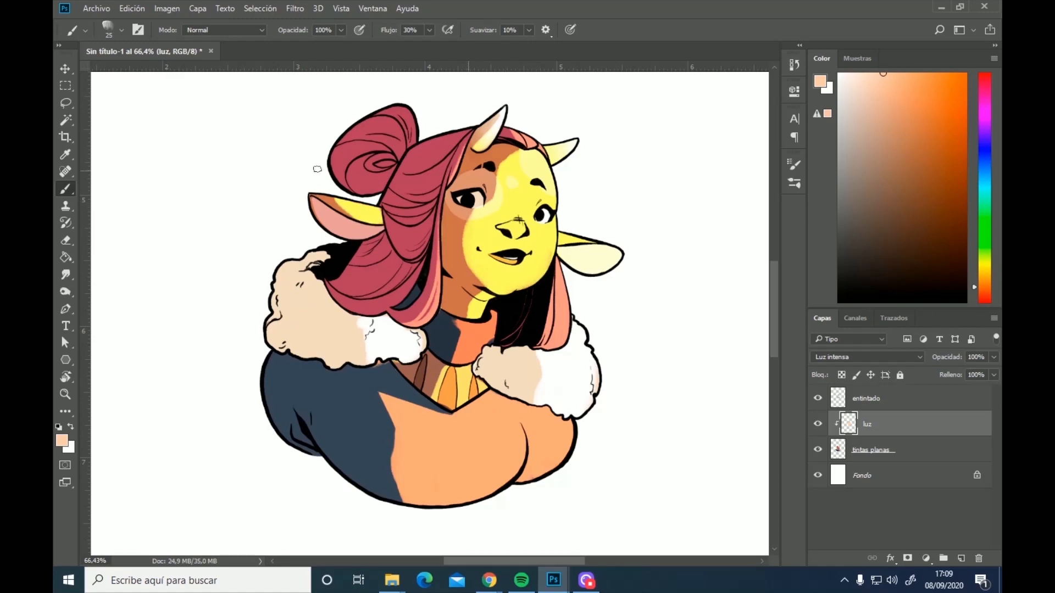
Paint light patches on the hair bun and the locks beside the face, trimming their edges with the eraser
mouse_move(409, 119)
left_mouse_down()
mouse_move(391, 144)
mouse_move(363, 127)
mouse_move(409, 113)
mouse_move(399, 154)
left_mouse_up()
left_click_drag(422, 227, 400, 246)
mouse_move(428, 190)
left_mouse_down()
mouse_move(413, 209)
mouse_move(427, 211)
mouse_move(406, 224)
left_mouse_up()
left_click(66, 241)
left_click_drag(437, 169, 432, 180)
left_click(66, 189)
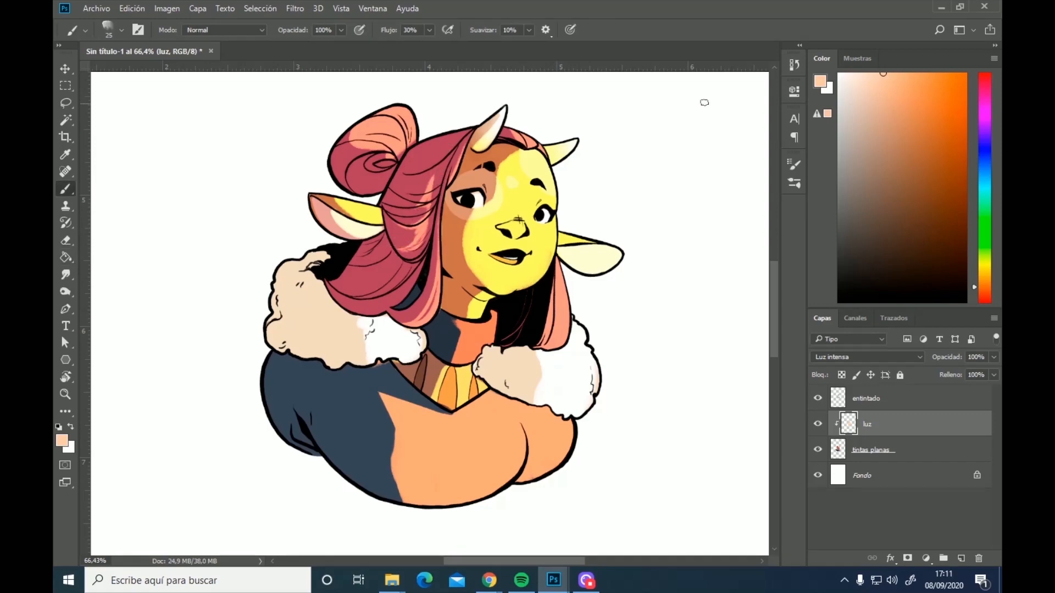
Erase excess light from inside both ears on the luz layer, starting with a 22 px eraser and enlarging it to 45 px
left_click(67, 240)
right_click(130, 180)
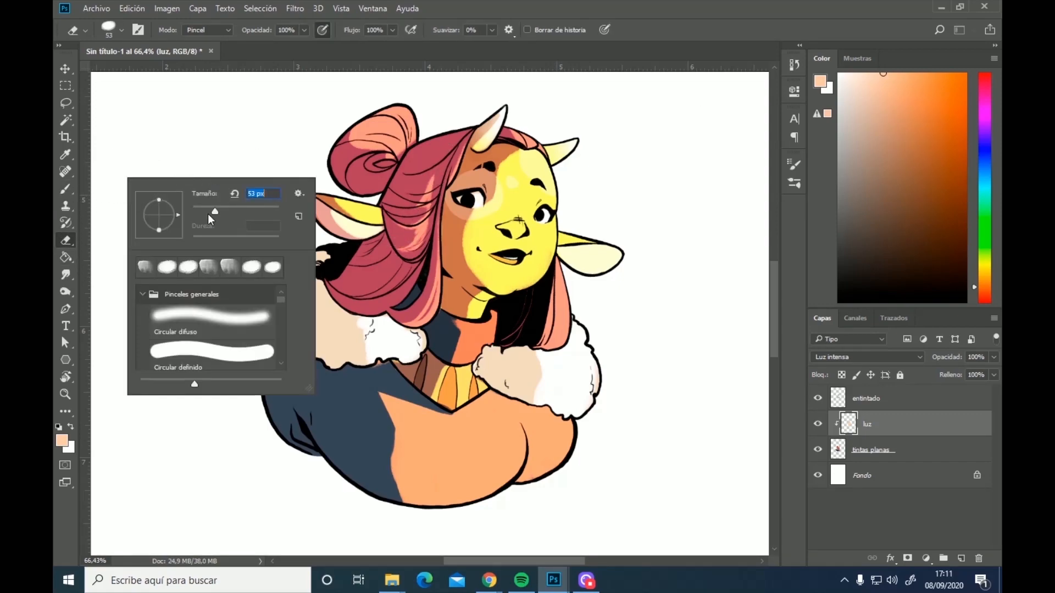
left_click_drag(214, 211, 203, 211)
key("Return")
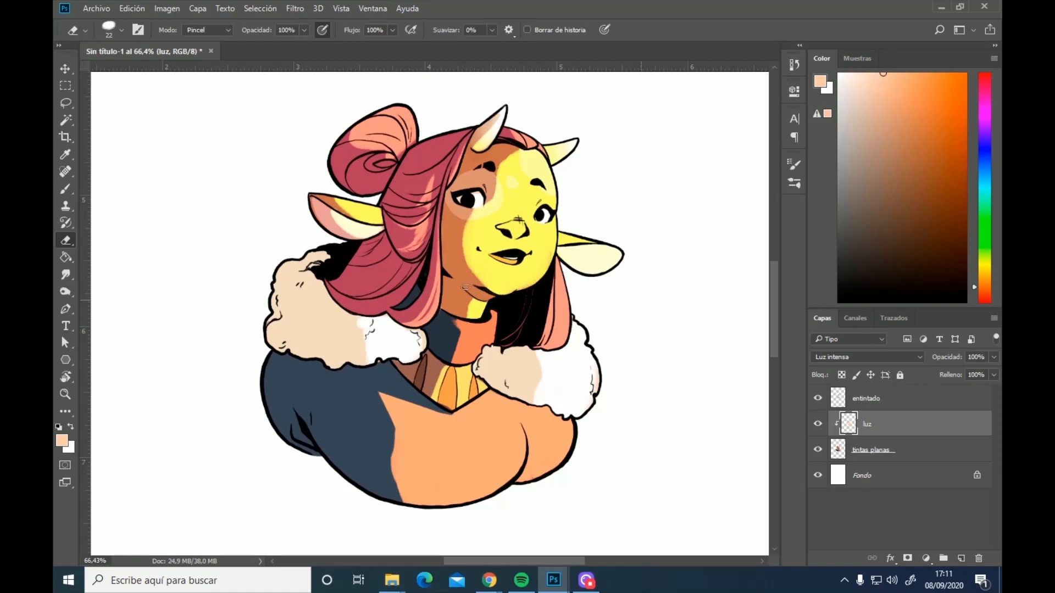
mouse_move(371, 211)
left_mouse_down()
mouse_move(367, 221)
mouse_move(379, 218)
left_mouse_up()
mouse_move(376, 231)
left_mouse_down()
mouse_move(329, 159)
mouse_move(359, 226)
mouse_move(376, 234)
mouse_move(322, 226)
left_mouse_up()
mouse_move(561, 263)
left_mouse_down()
mouse_move(569, 247)
mouse_move(614, 296)
mouse_move(610, 257)
left_mouse_up()
key("]")
key("]")
key("]")
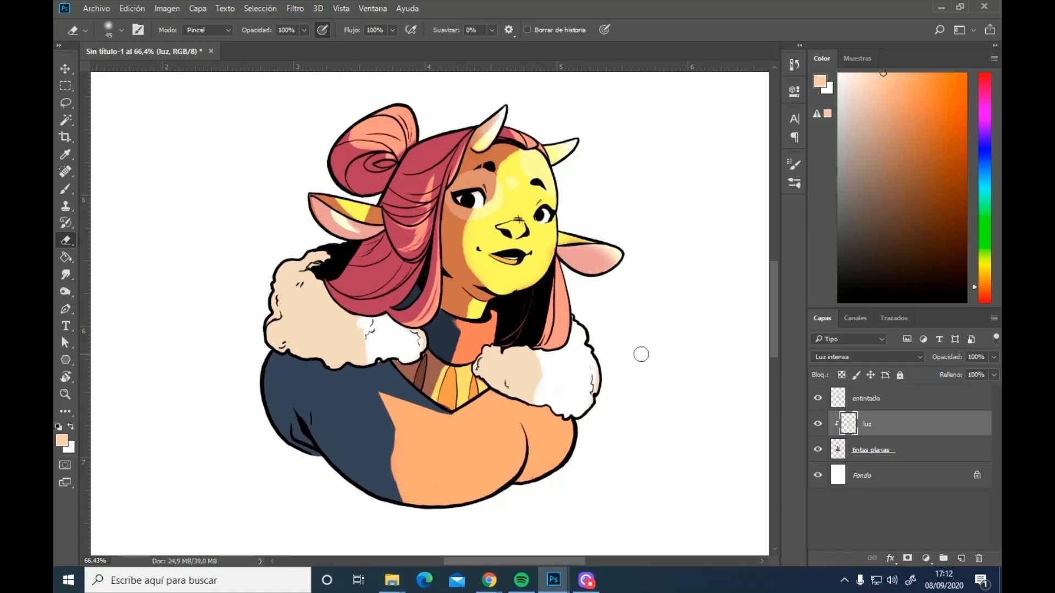
Carve shadows out of the light under the nose and between the strands of the hair bun with a 21 px eraser
left_click_drag(501, 232, 520, 235)
key("r")
key("e")
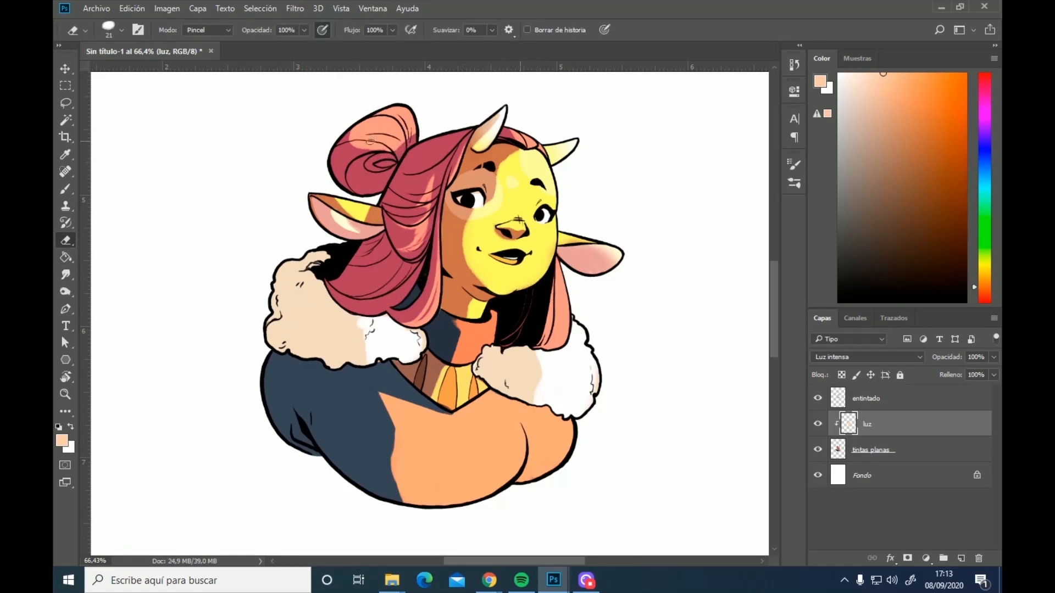
mouse_move(370, 142)
left_mouse_down()
mouse_move(348, 150)
mouse_move(391, 157)
mouse_move(345, 132)
mouse_move(380, 133)
mouse_move(349, 132)
mouse_move(386, 117)
mouse_move(376, 129)
mouse_move(404, 104)
left_mouse_up()
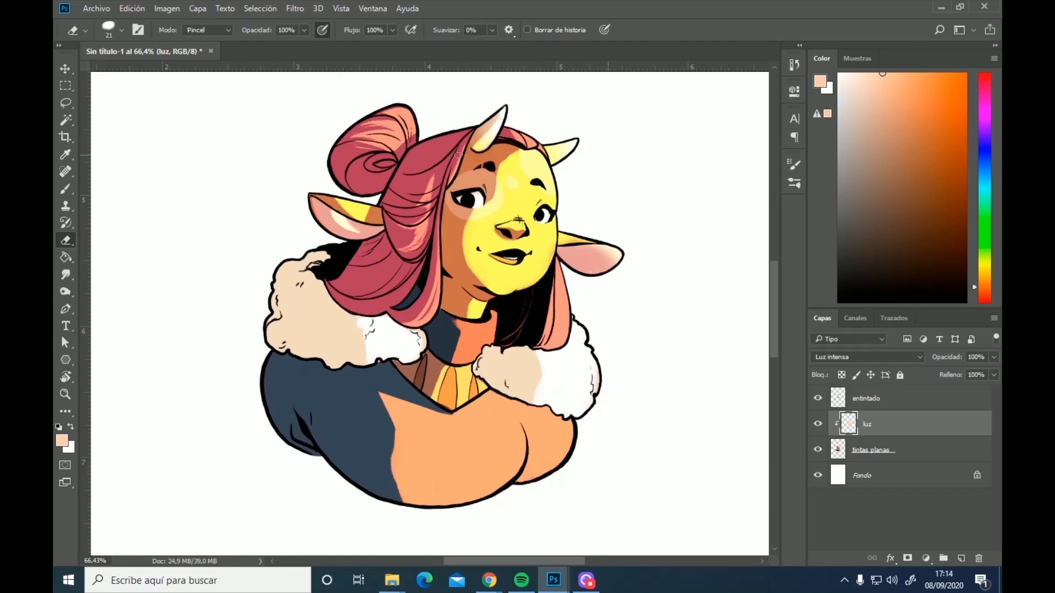
mouse_move(362, 140)
left_mouse_down()
mouse_move(391, 156)
mouse_move(363, 144)
left_mouse_up()
Erase light along the right arm fold, around the turtleneck edges, in the chest garment's folds and beneath the right fur collar
mouse_move(525, 483)
left_mouse_down()
mouse_move(527, 444)
mouse_move(527, 477)
left_mouse_up()
left_click(66, 275)
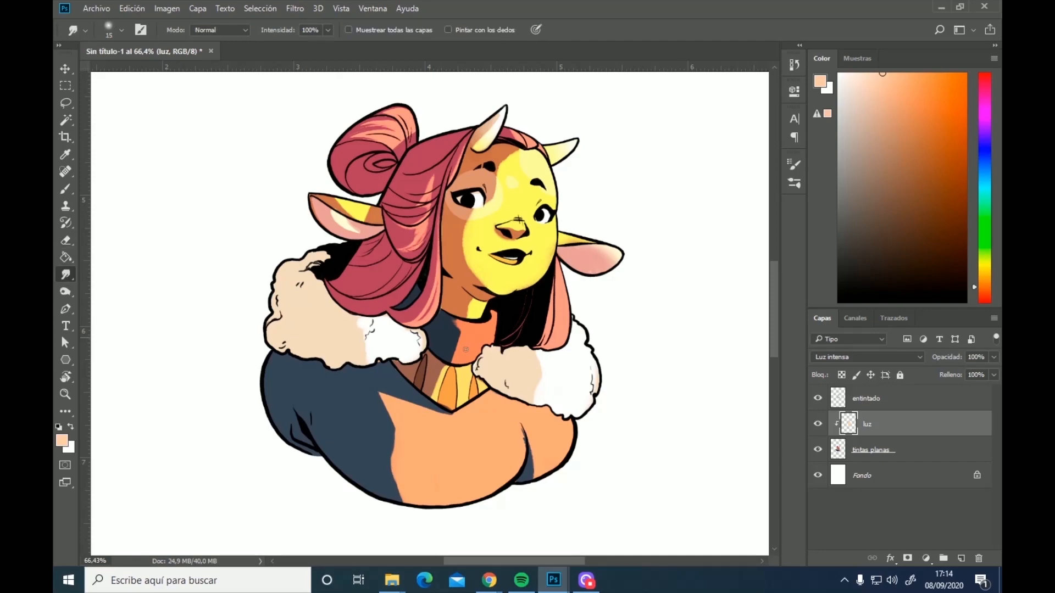
key("e")
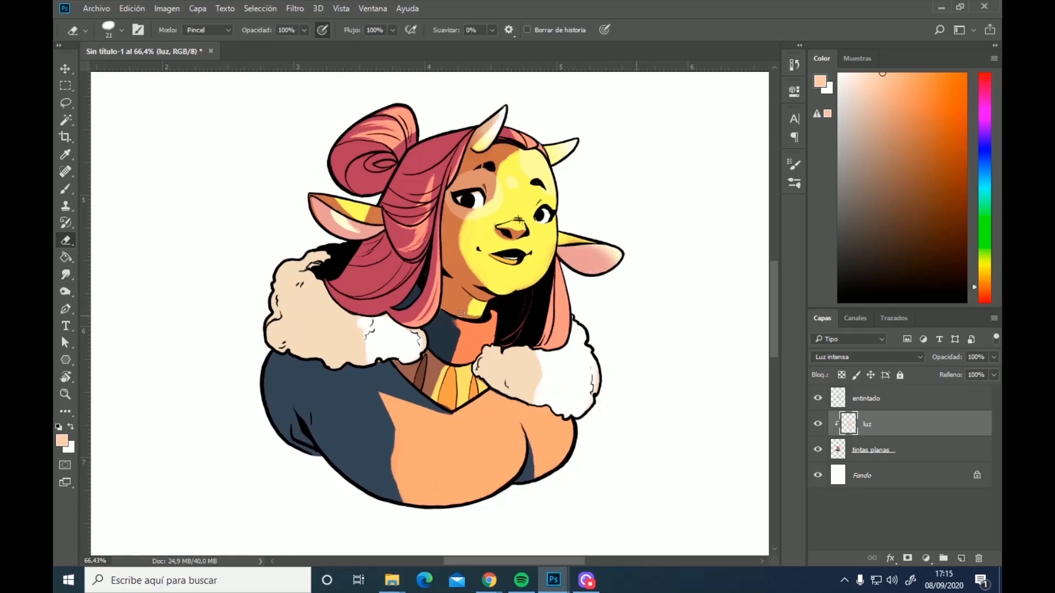
mouse_move(458, 322)
left_mouse_down()
mouse_move(494, 321)
mouse_move(494, 344)
mouse_move(458, 365)
left_mouse_up()
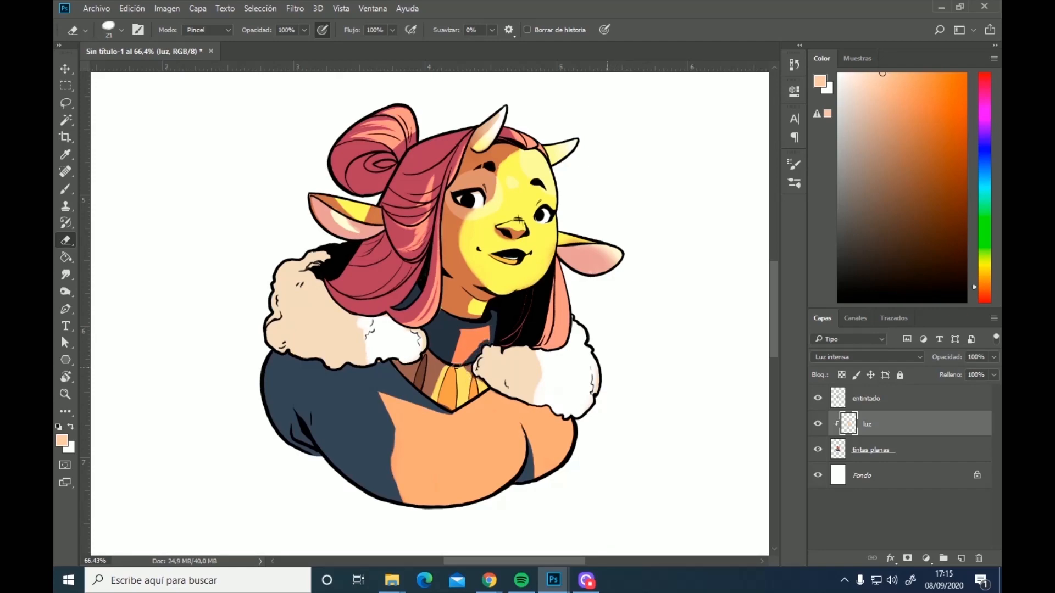
left_click_drag(501, 402, 450, 369)
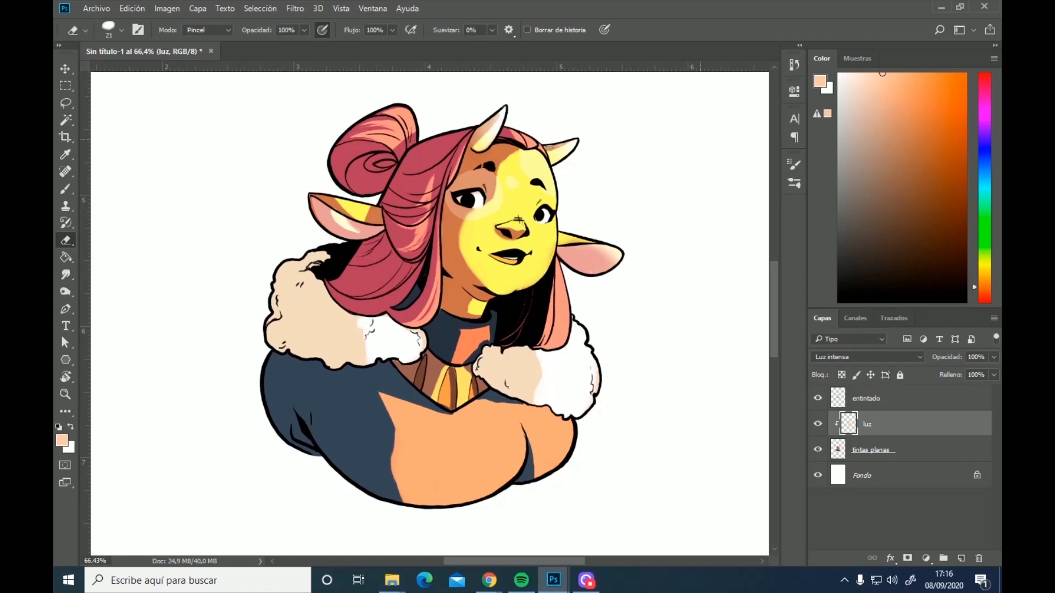
Reduce the luz layer's opacity to 55%
key("alt+bracketright")
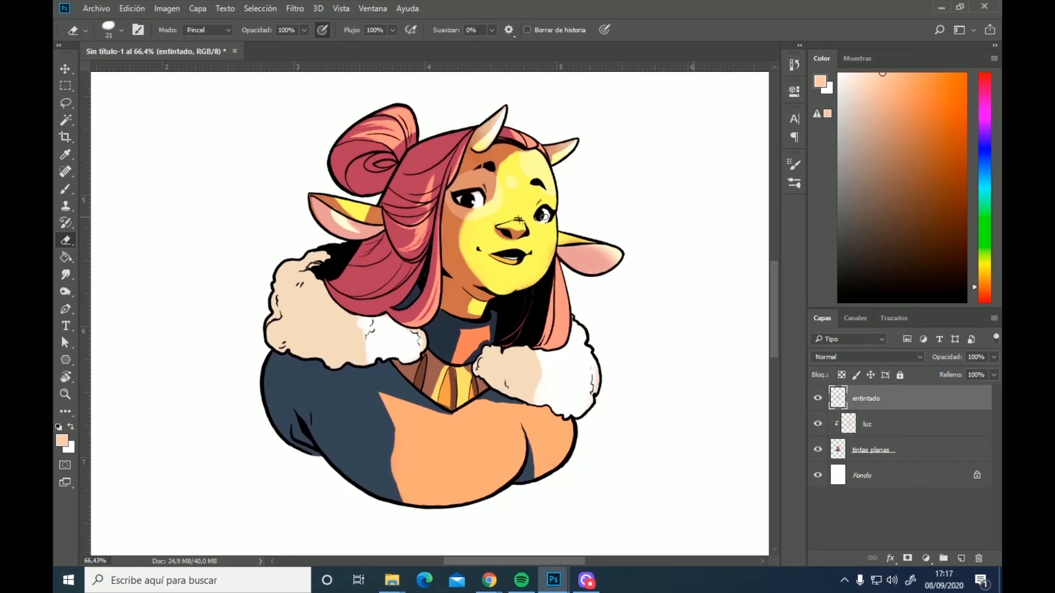
left_click(898, 426)
left_click(994, 357)
left_click_drag(971, 372, 967, 371)
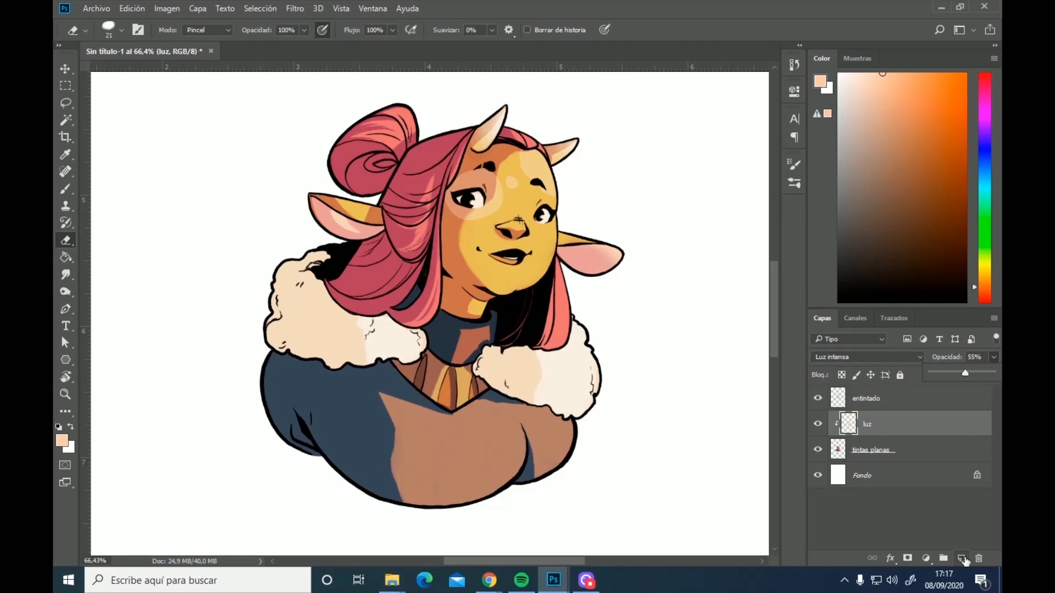
Add a new layer above luz, clip it to the layers below and name it sombra
left_click(961, 558)
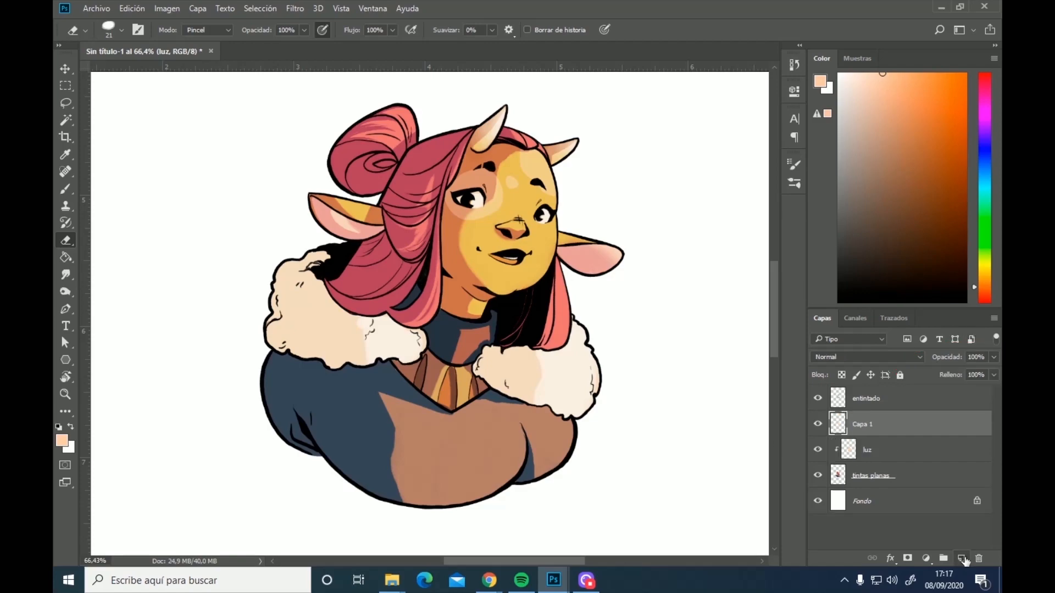
left_click(874, 435, "alt")
double_click(863, 424)
type("sombr")
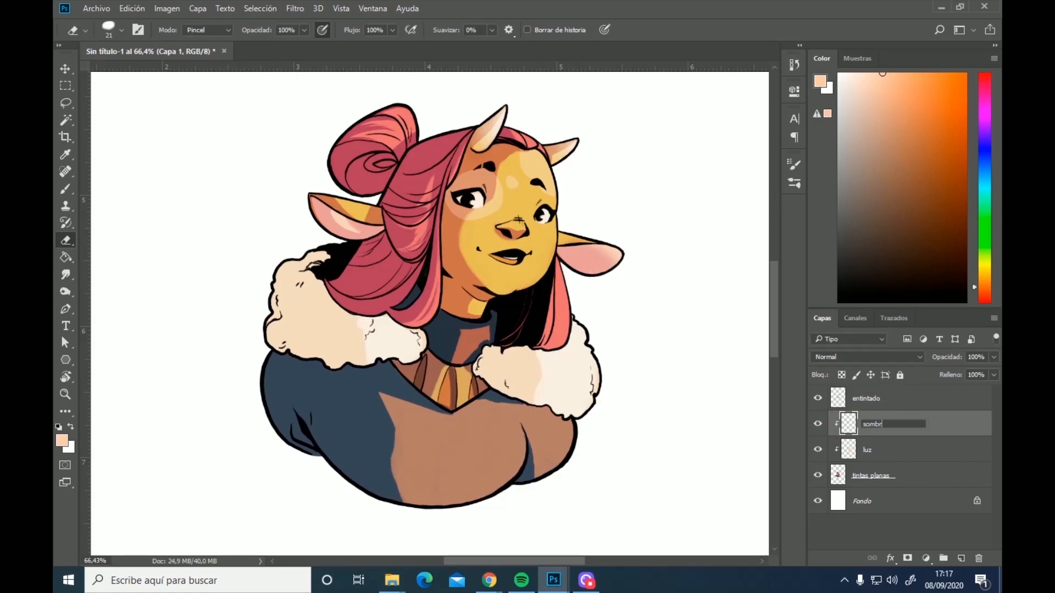
type("a")
key("Return")
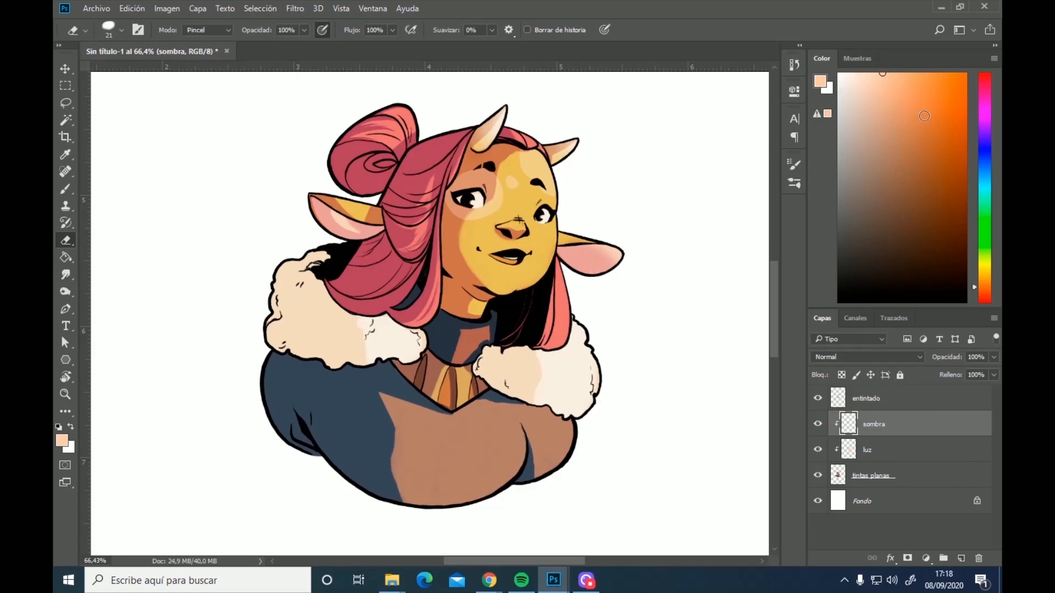
Choose a pale pink-violet paint colour and a soft pressure-sensitive round brush at 163 px with 11% opacity
left_click(982, 113)
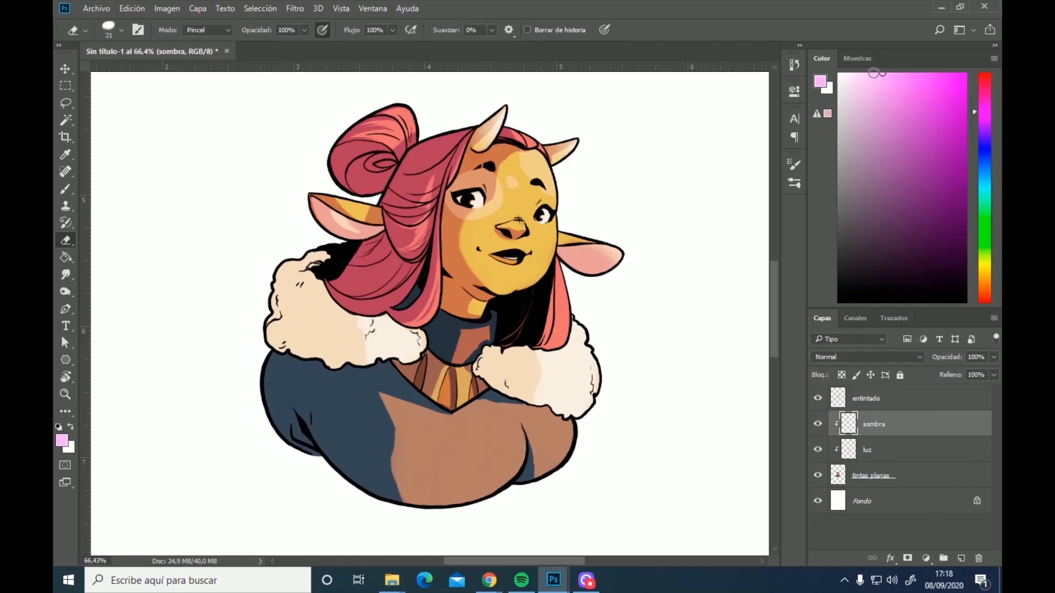
left_click(861, 76)
key("b")
right_click(709, 152)
left_click(788, 328)
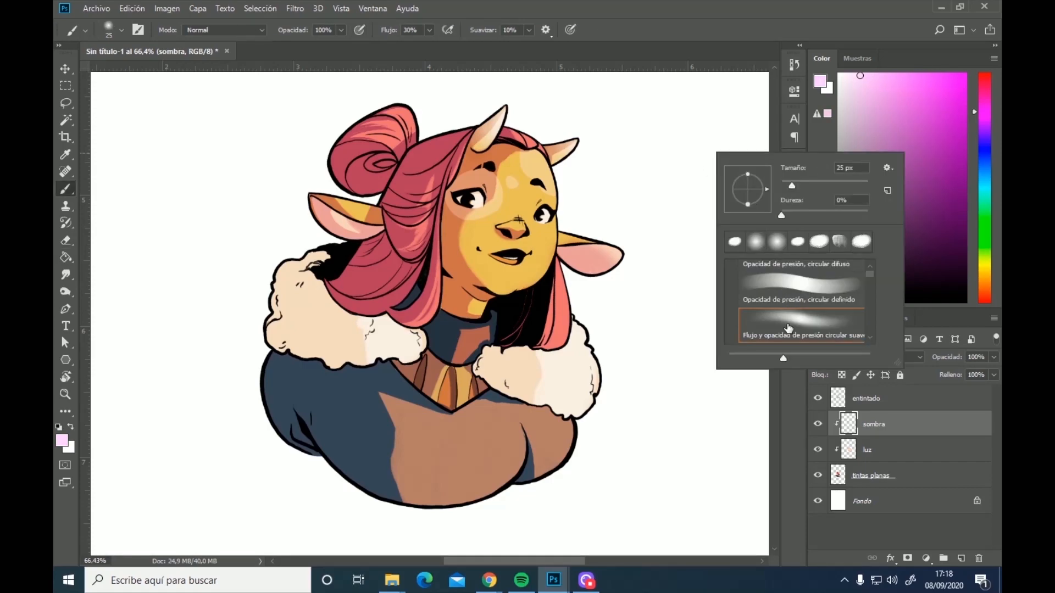
left_click(839, 187)
left_click(340, 31)
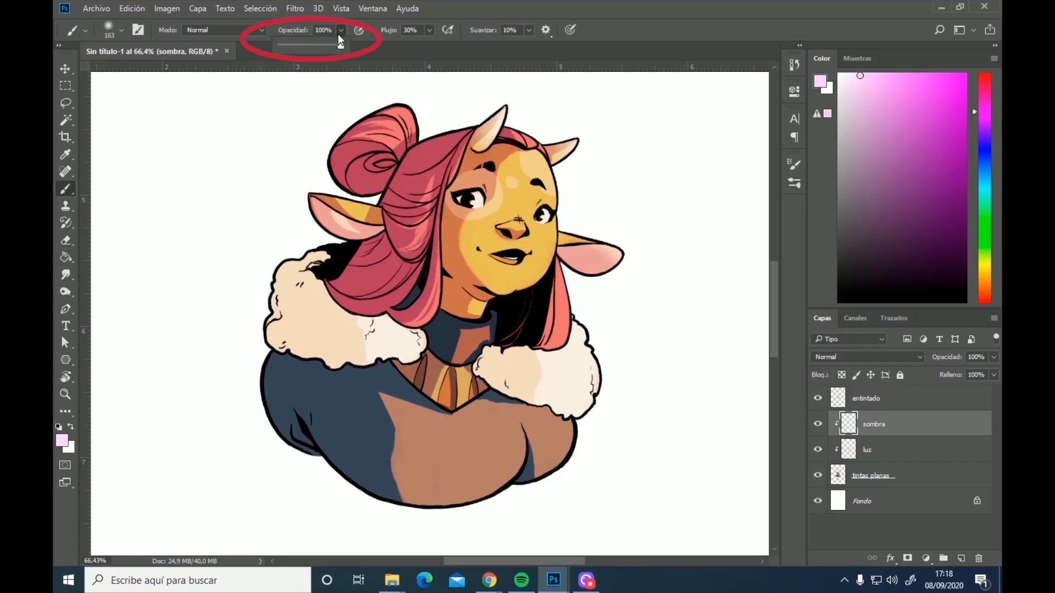
left_click(286, 45)
Set the sombra layer to Multiplicar and paint soft shadow over the character's left fur collar, hair and body at 64% brush opacity
left_click(897, 358)
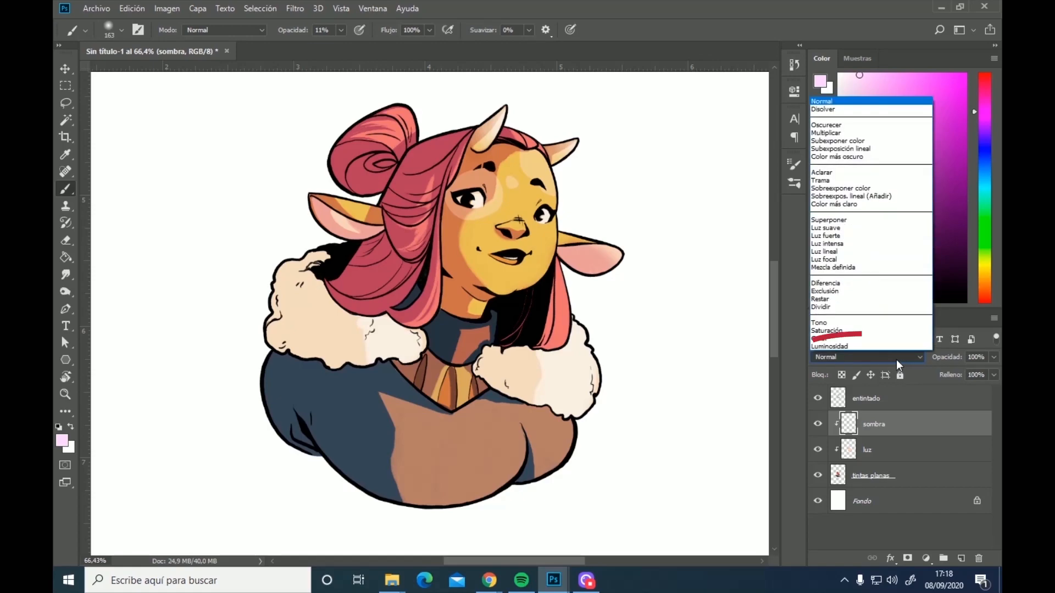
left_click(833, 132)
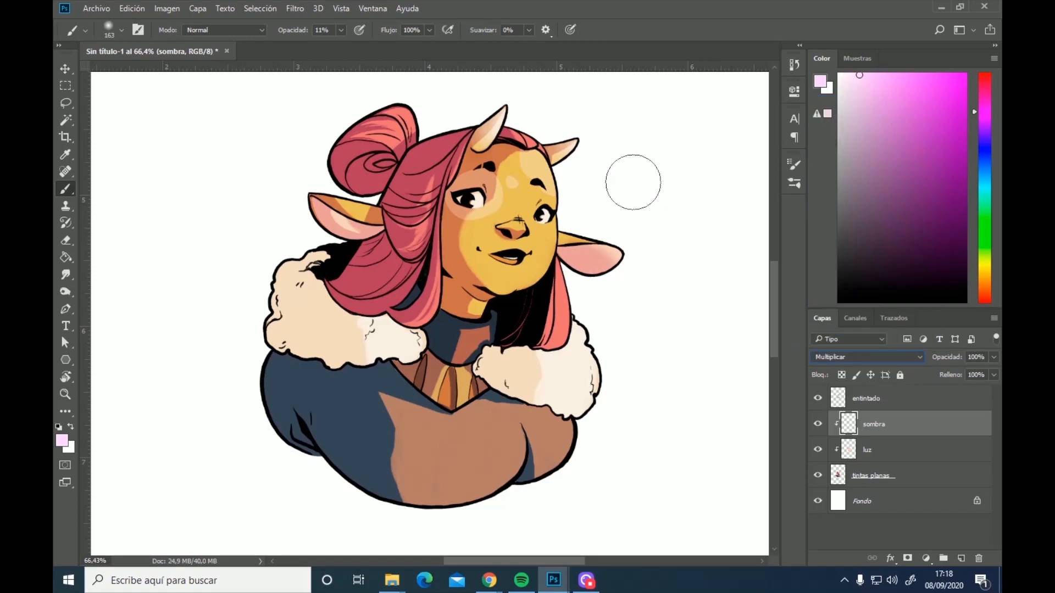
key("8")
key("9")
left_click_drag(292, 297, 379, 341)
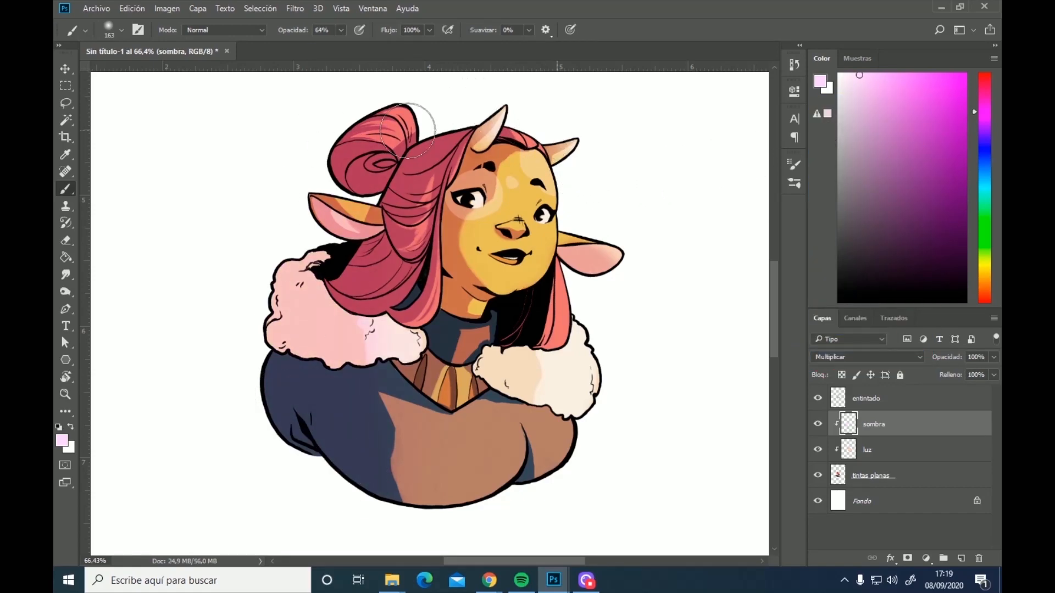
mouse_move(365, 287)
left_mouse_down()
mouse_move(483, 104)
mouse_move(505, 461)
left_mouse_up()
Soften the shadow on the left fur collar using a soft round eraser of 202 px at 50% opacity
key("e")
right_click(664, 171)
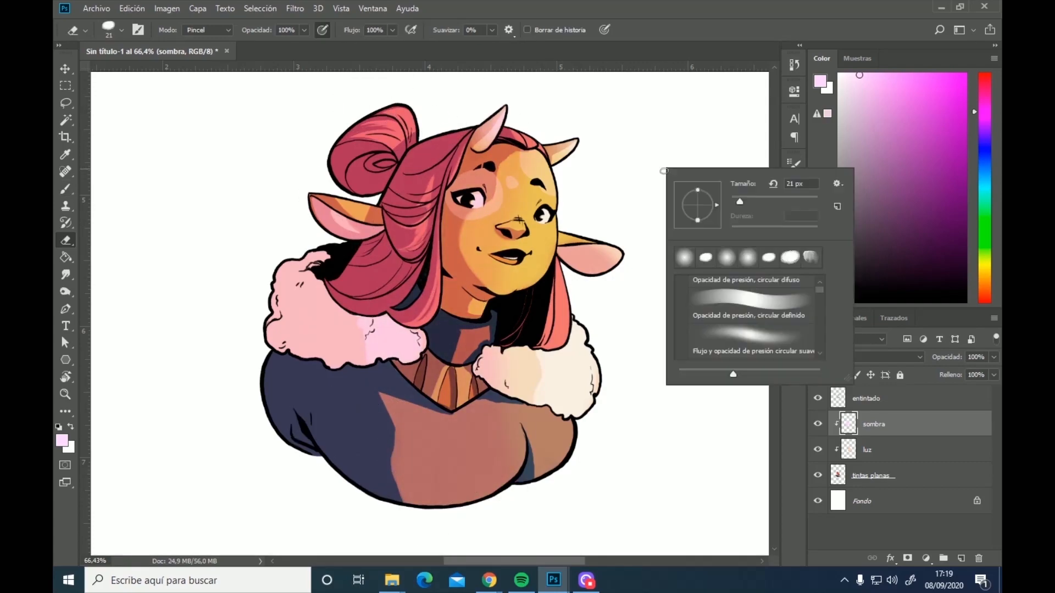
left_click(746, 342)
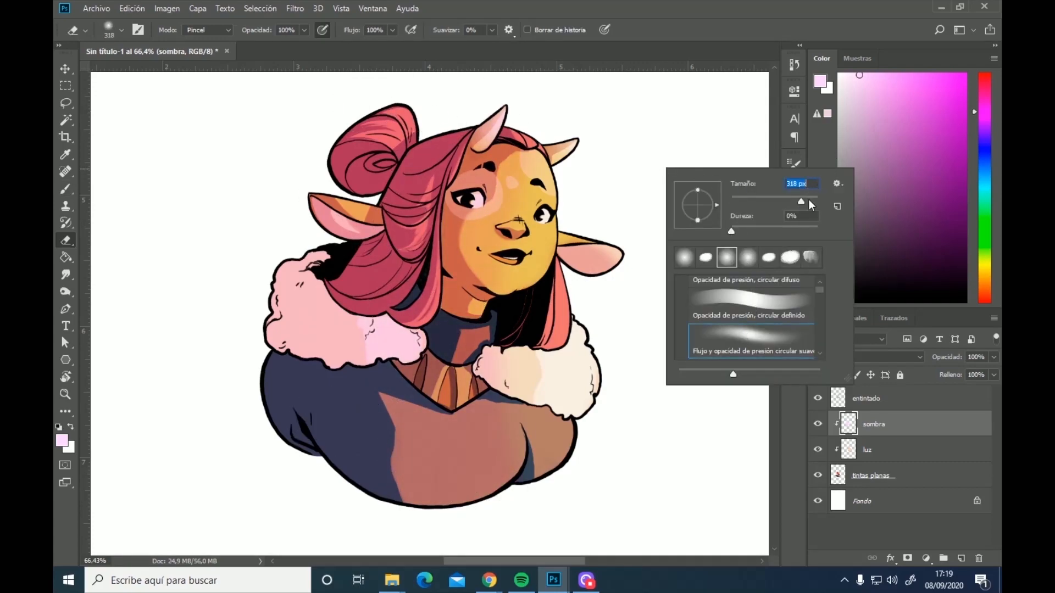
type("202")
left_click(305, 30)
left_click(273, 48)
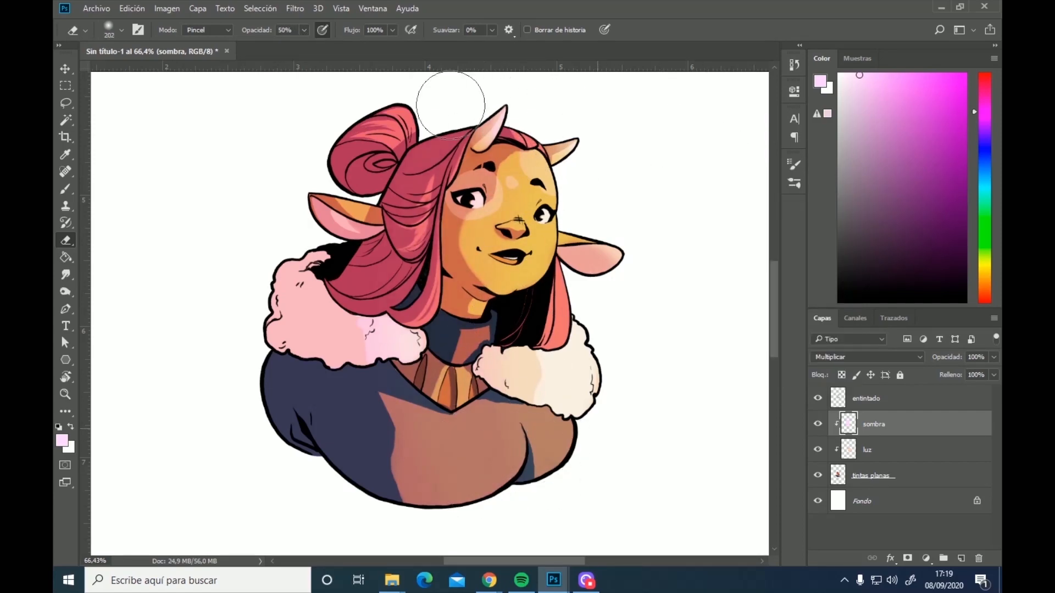
left_click_drag(404, 330, 373, 343)
Move the luz layer above sombra and add a clipped layer named oclusión above it
left_click_drag(874, 450, 875, 412)
left_click(962, 559)
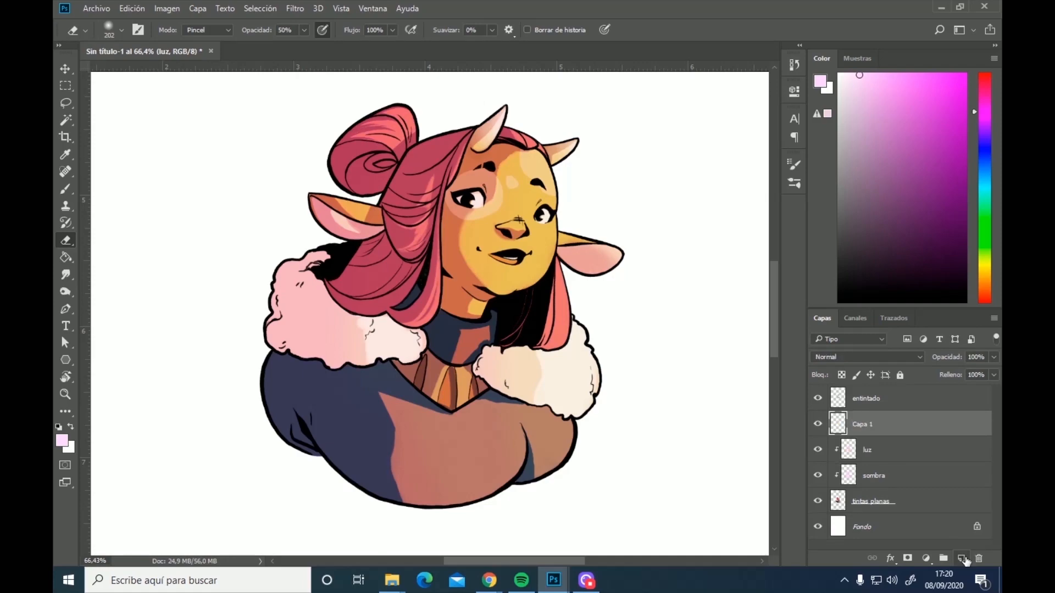
left_click(902, 436, "alt")
double_click(872, 424)
type("oclusi")
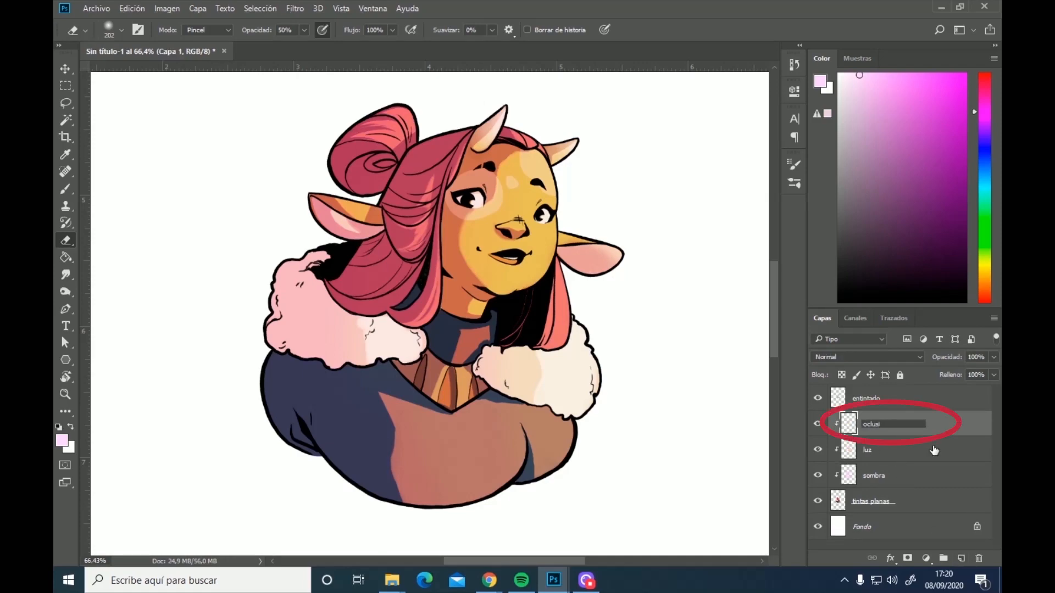
key("Return")
Set the oclusión layer to Multiplicar and paint darker mauve shadows on the lower hair, fur collar edge and bun with an 18 px brush
key("b")
left_click(867, 357)
left_click(836, 133)
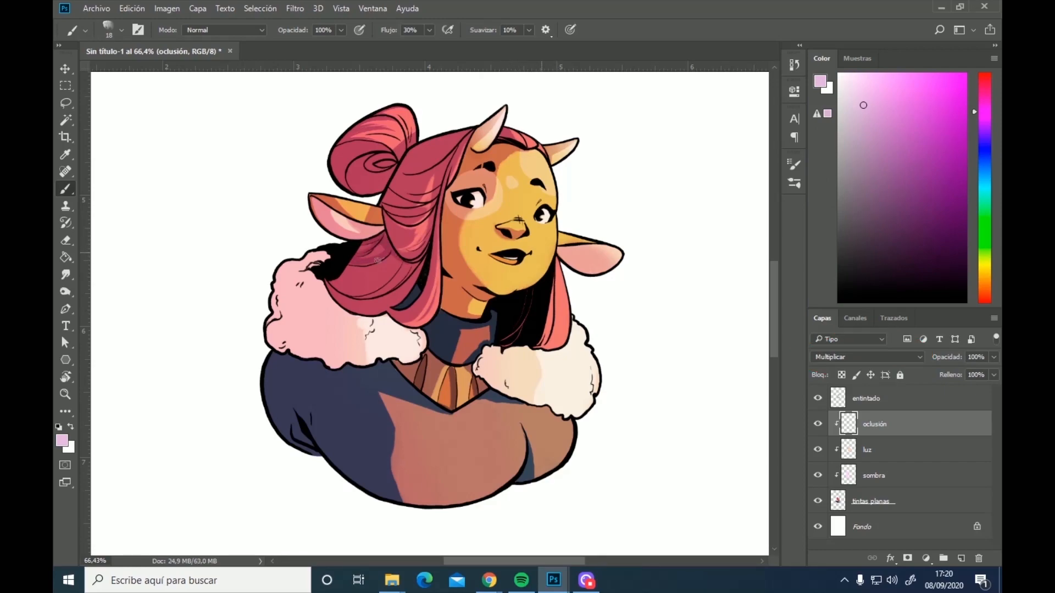
left_click_drag(330, 285, 416, 266)
mouse_move(319, 264)
left_mouse_down()
mouse_move(303, 269)
mouse_move(323, 275)
left_mouse_up()
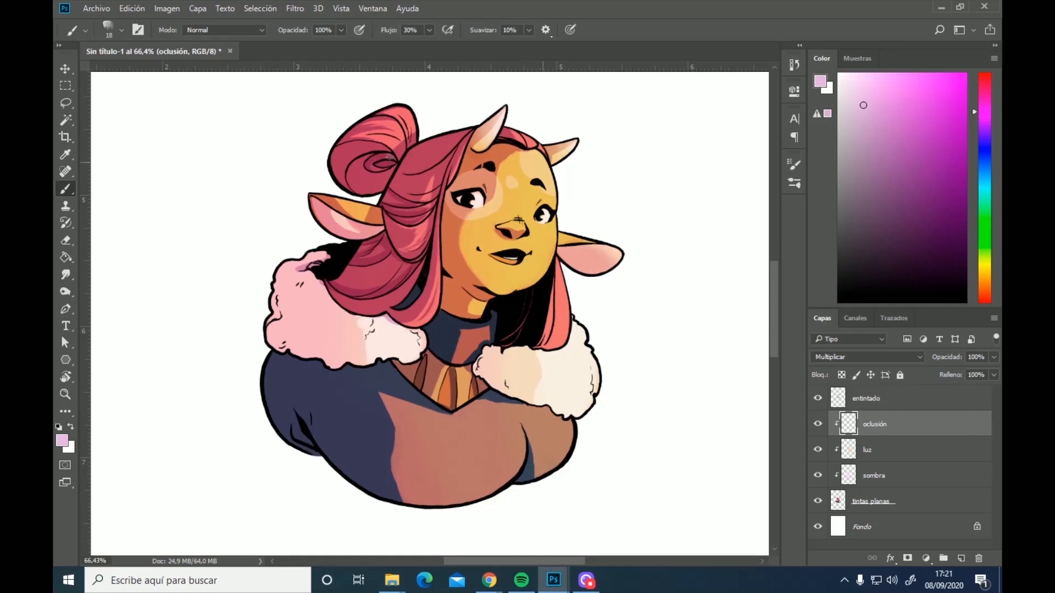
mouse_move(347, 160)
left_mouse_down()
mouse_move(361, 185)
mouse_move(393, 152)
mouse_move(336, 176)
mouse_move(390, 169)
left_mouse_up()
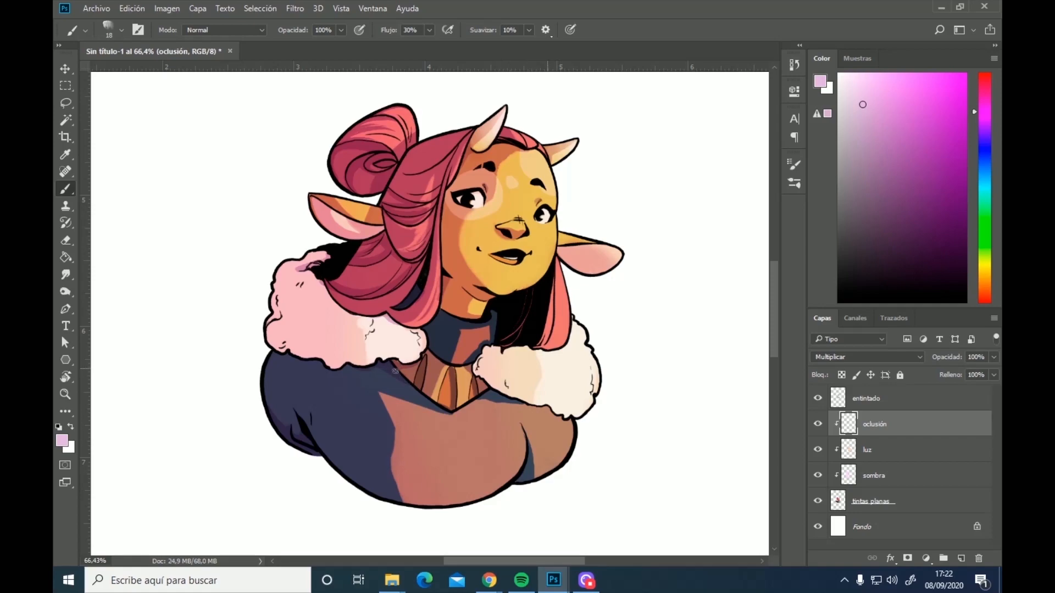
Paint soft mauve occlusion shadow inside the character's ears with a soft round 57 px brush, cleaning up with the eraser
right_click(659, 190)
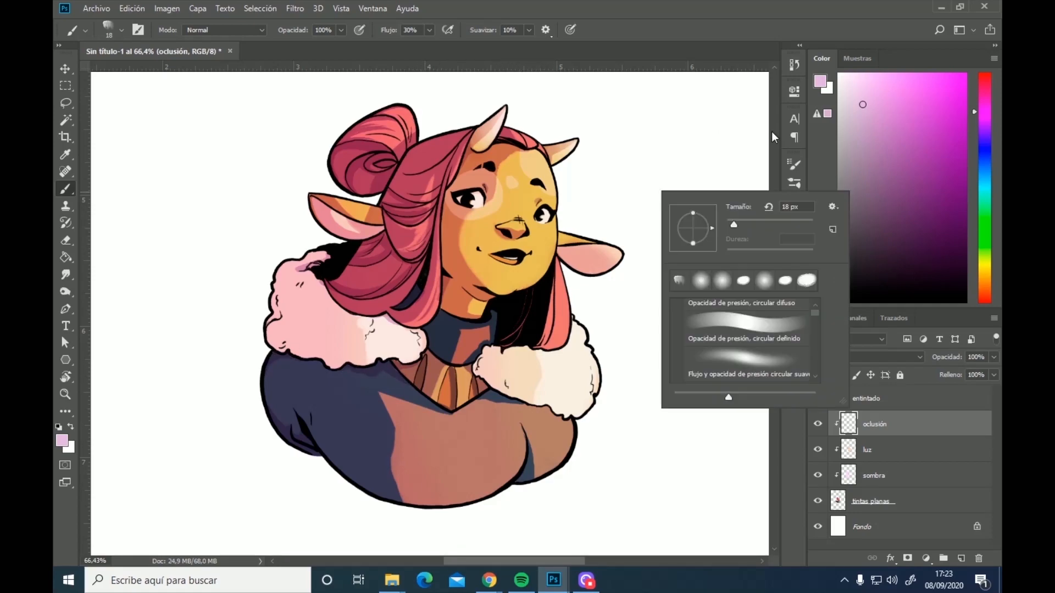
left_click(765, 284)
left_click(751, 225)
left_click_drag(577, 260, 563, 250)
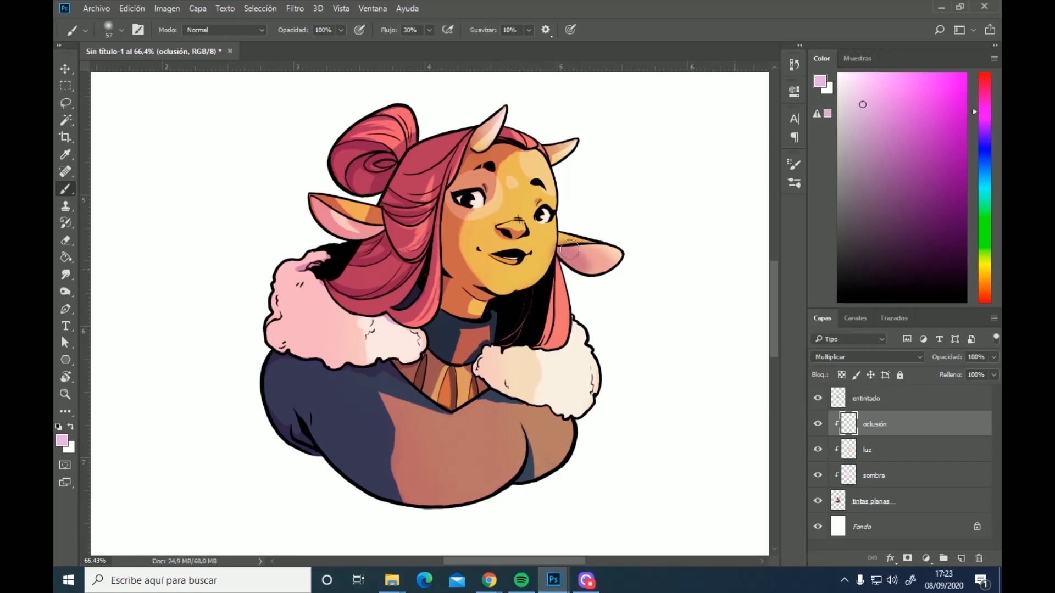
key("e")
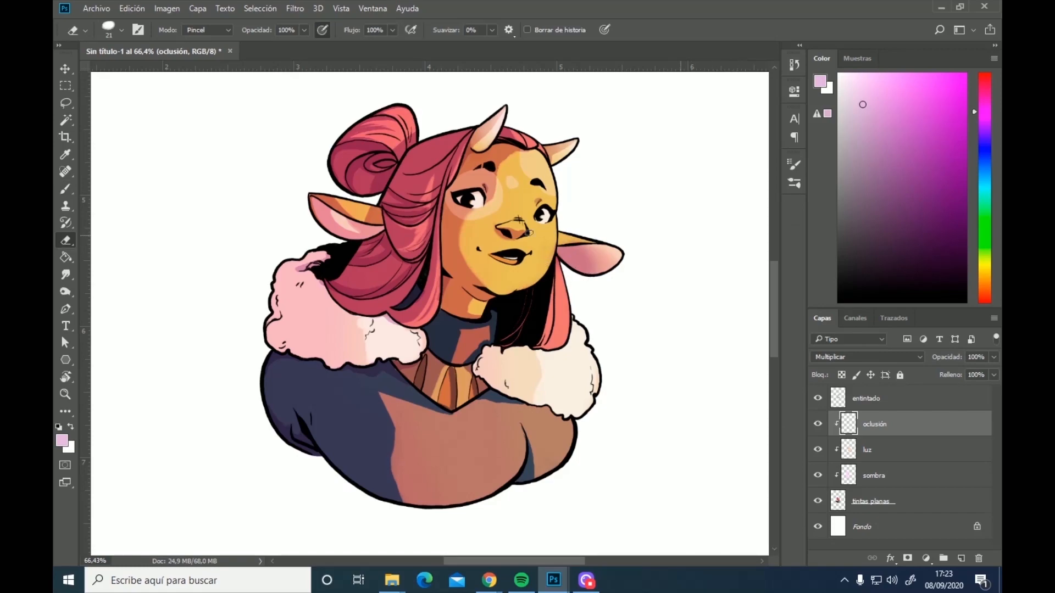
key("b")
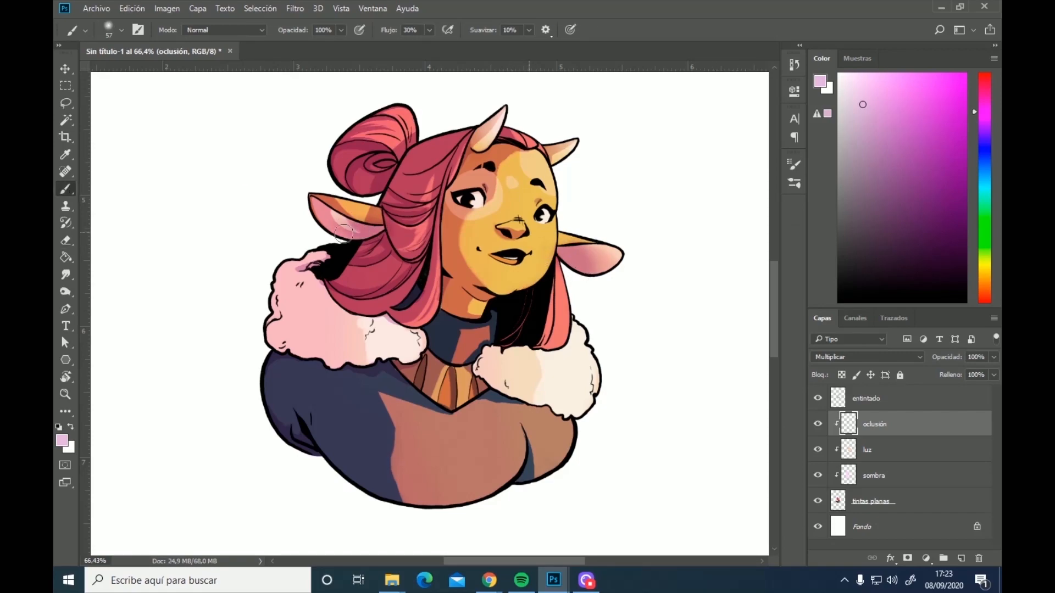
key("e")
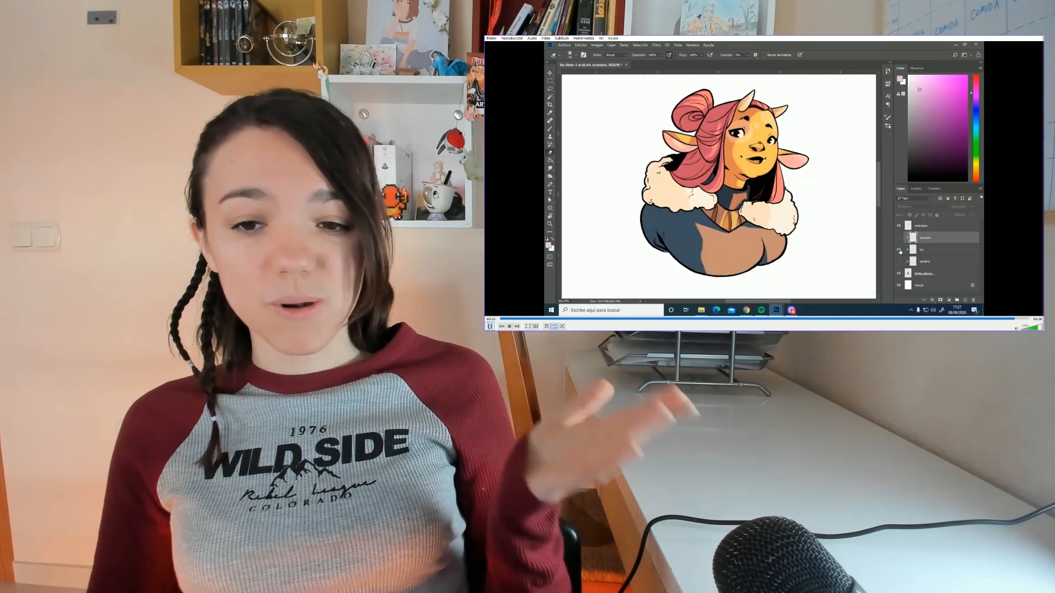
left_click(489, 327)
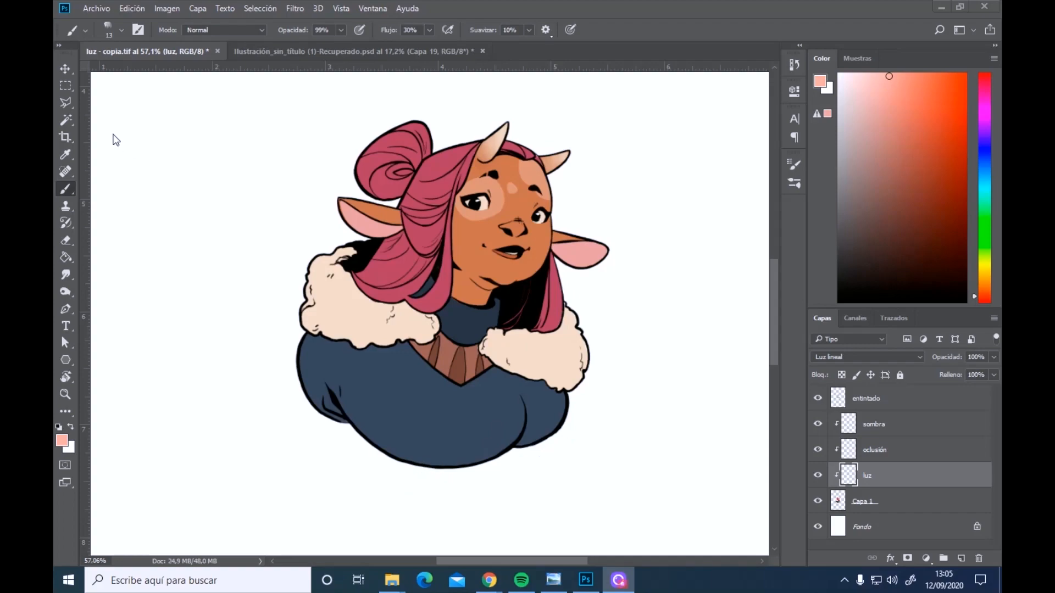
Select the blue sweater and its neck collar on Capa 1 with the Magic Wand in luz - copia.tif
left_click(65, 118)
left_click(868, 501)
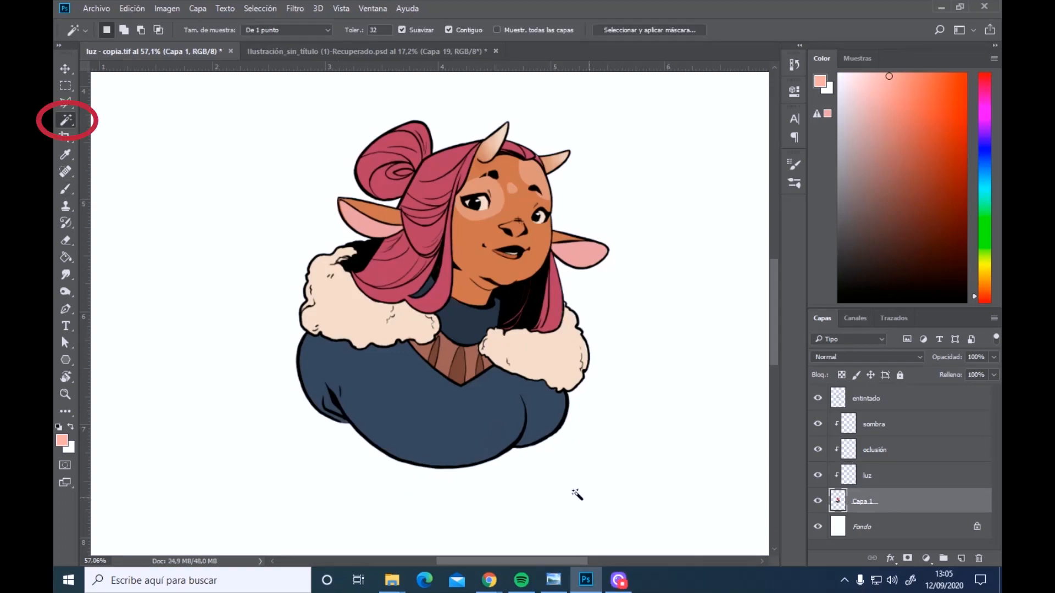
left_click(427, 417)
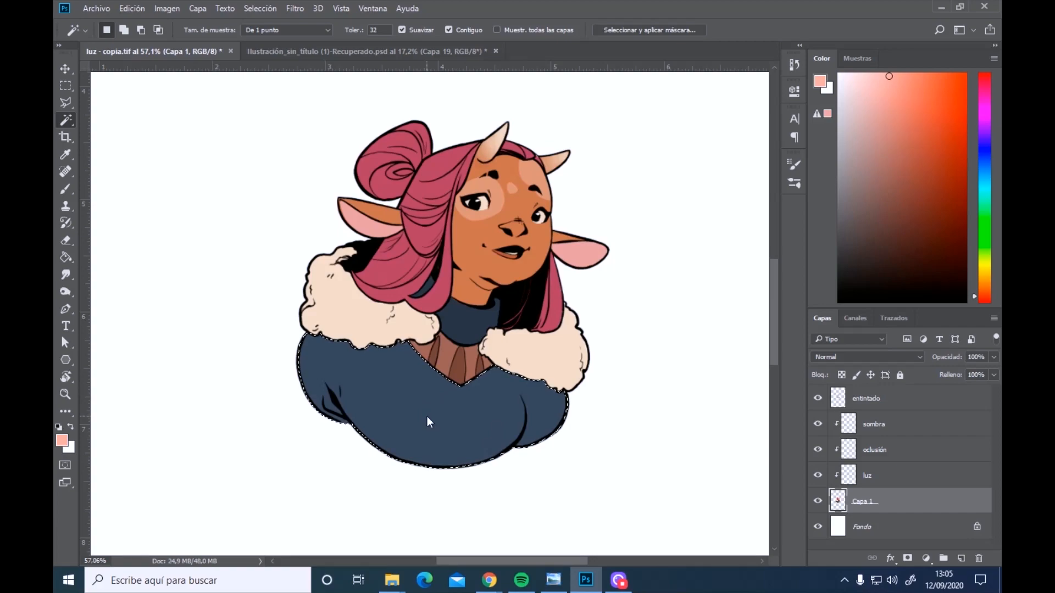
left_click(462, 328)
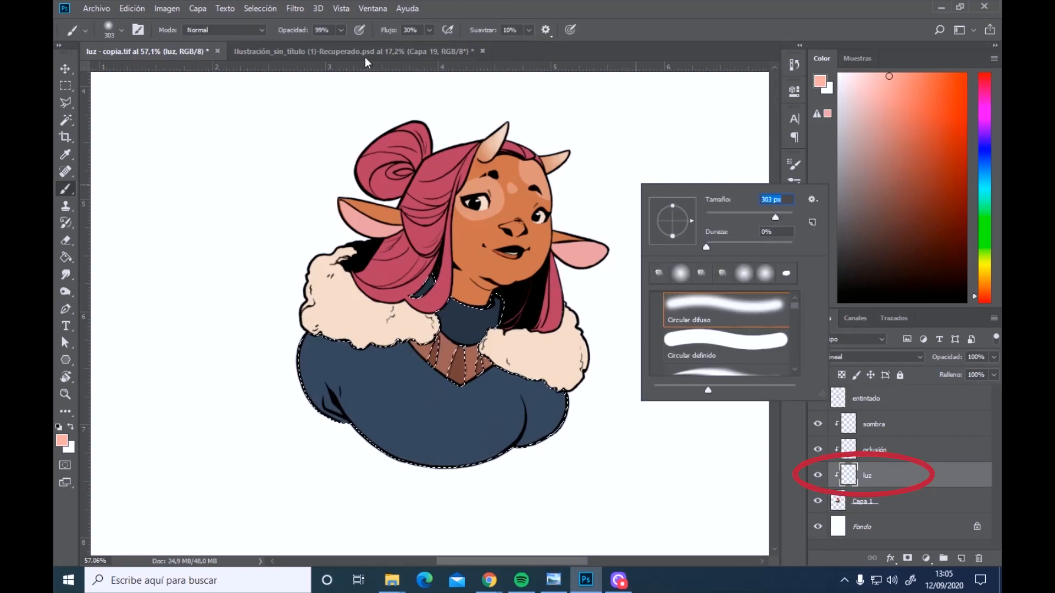
Paint warm pink light over the selected sweater from below on the luz layer with a 303 px Circular difuso brush at reduced opacity
left_click(341, 30)
left_click_drag(341, 42, 317, 44)
mouse_move(355, 396)
left_mouse_down()
mouse_move(412, 443)
mouse_move(535, 353)
mouse_move(299, 391)
left_mouse_up()
left_click_drag(625, 459, 341, 446)
Soften the sweater's light into a gradient fading upward using a soft 190 px eraser at 17% opacity
key("e")
mouse_move(280, 332)
left_mouse_down()
mouse_move(459, 361)
mouse_move(633, 429)
left_mouse_up()
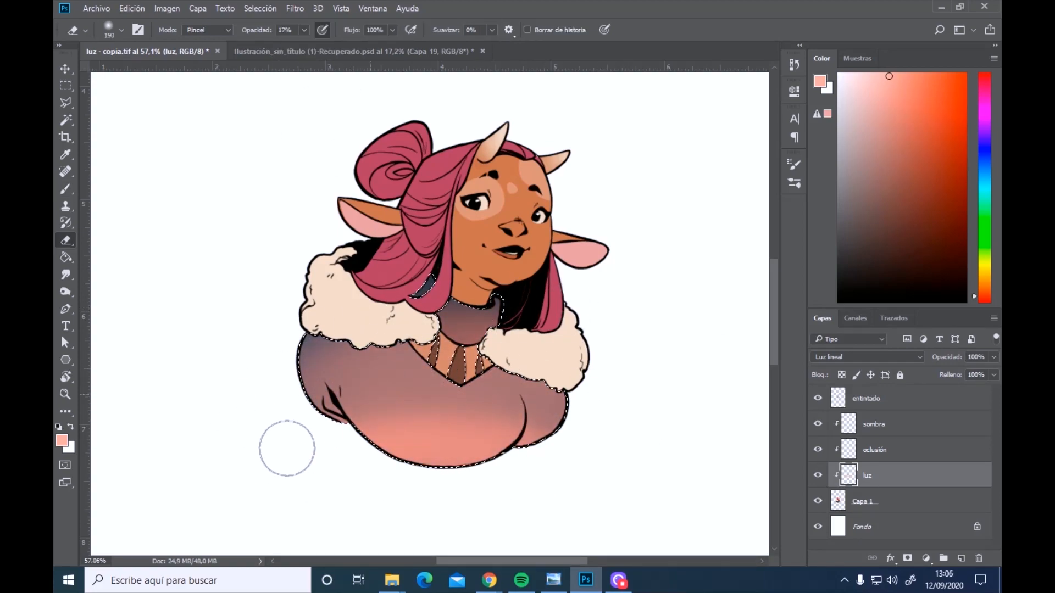
mouse_move(287, 448)
left_mouse_down()
mouse_move(364, 442)
mouse_move(520, 370)
left_mouse_up()
mouse_move(305, 420)
left_mouse_down()
mouse_move(619, 397)
mouse_move(432, 347)
mouse_move(183, 425)
left_mouse_up()
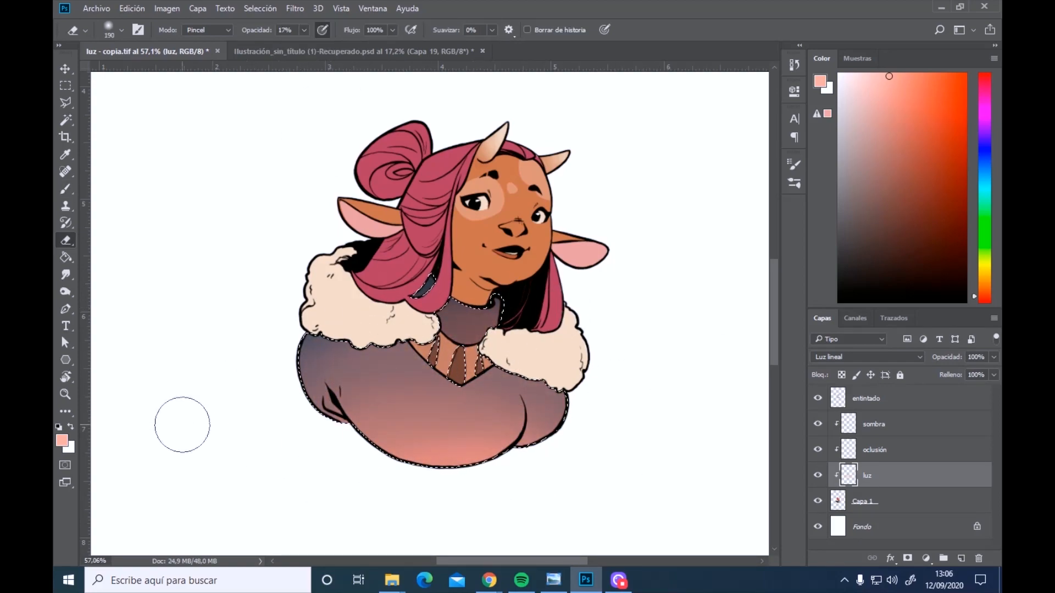
Paint soft pink light on the lower locks of the selected hair with a large soft brush at 34% opacity
left_click(341, 30)
left_click_drag(341, 43, 302, 47)
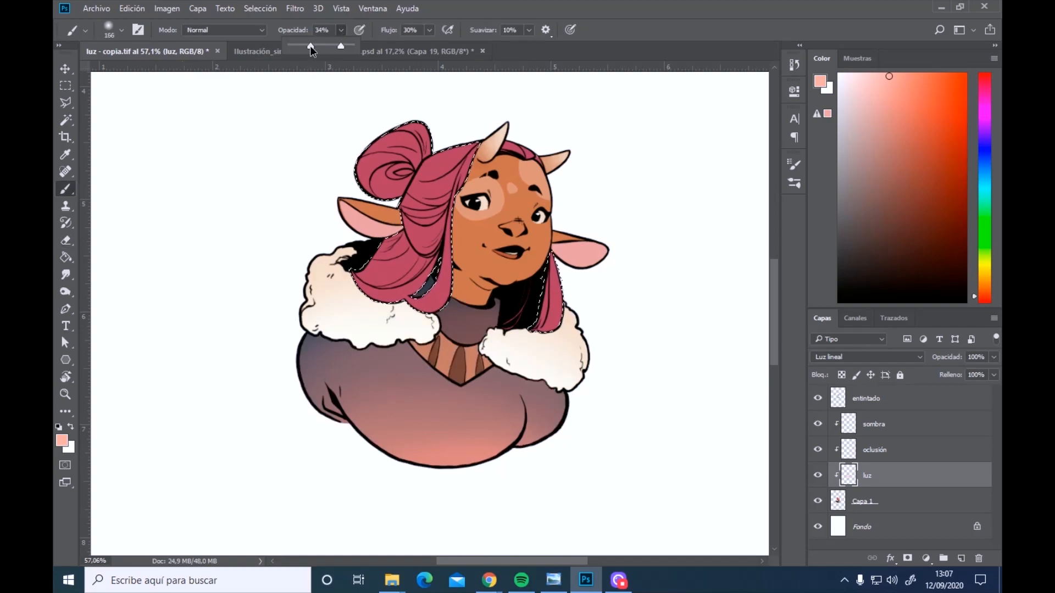
mouse_move(456, 307)
left_mouse_down()
mouse_move(365, 299)
mouse_move(450, 288)
left_mouse_up()
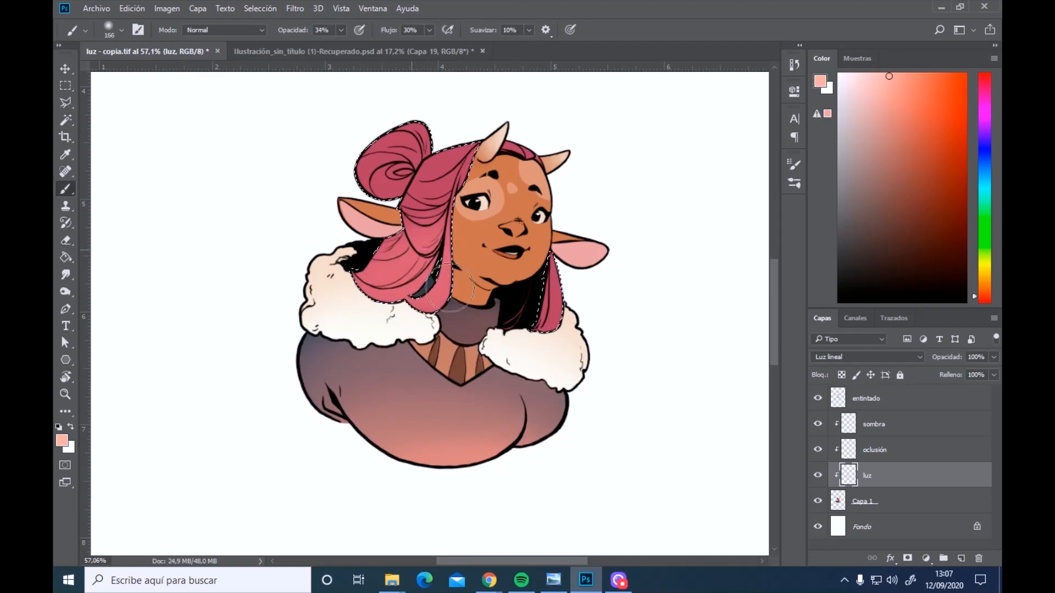
left_click_drag(513, 325, 552, 313)
mouse_move(451, 299)
left_mouse_down()
mouse_move(388, 301)
mouse_move(424, 306)
mouse_move(362, 291)
mouse_move(408, 310)
left_mouse_up()
mouse_move(589, 352)
left_mouse_down()
mouse_move(557, 312)
mouse_move(500, 323)
left_mouse_up()
mouse_move(367, 266)
left_mouse_down()
mouse_move(456, 250)
mouse_move(429, 208)
left_mouse_up()
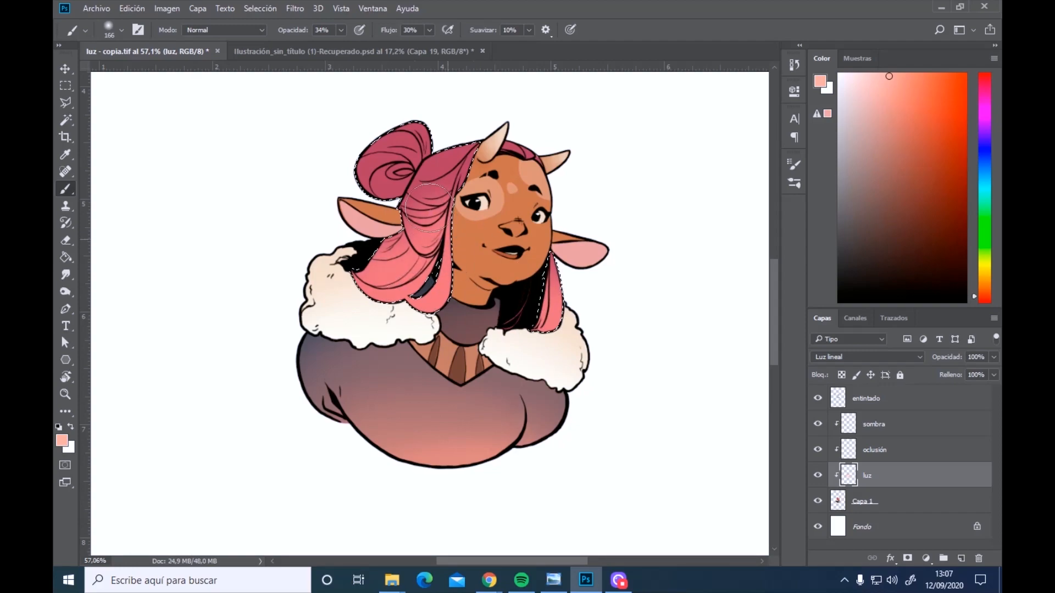
Refine the hair's light with the eraser and add light to the bun with the brush at 34% opacity
left_click(66, 241)
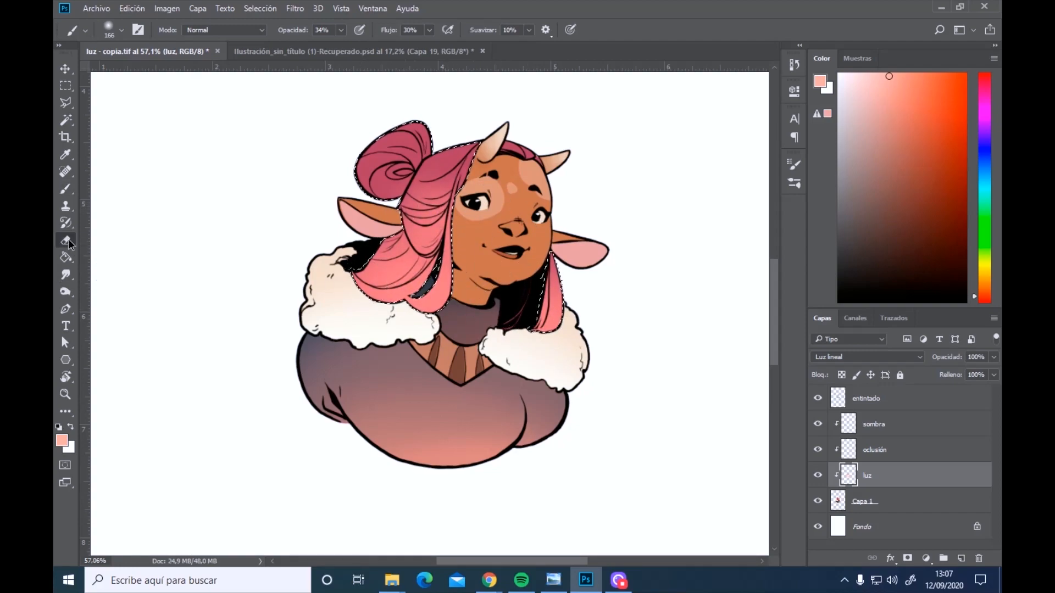
key("b")
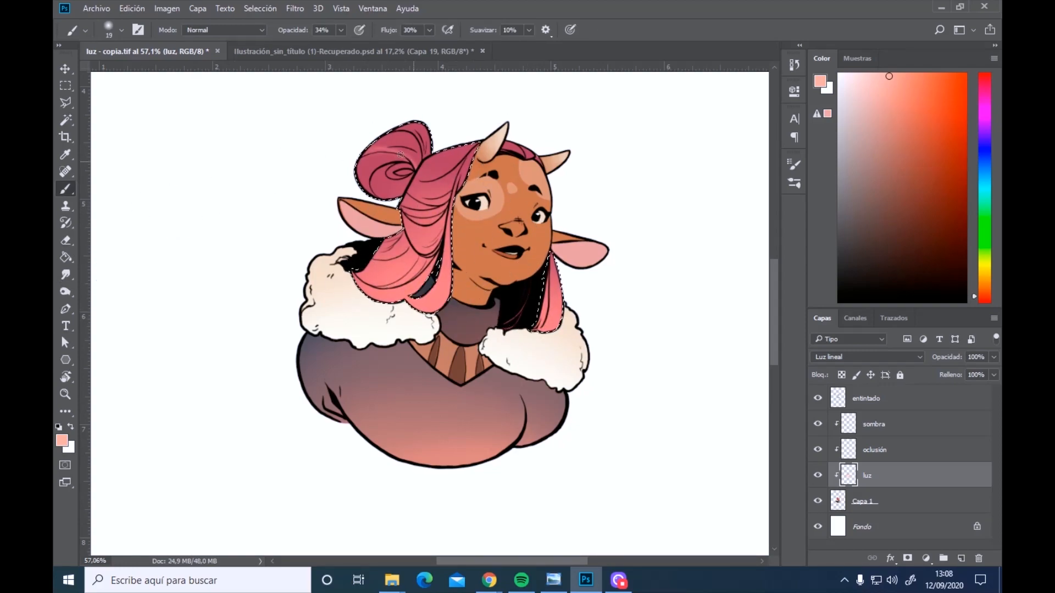
mouse_move(400, 154)
left_mouse_down()
mouse_move(388, 136)
mouse_move(419, 163)
mouse_move(402, 132)
mouse_move(416, 162)
mouse_move(378, 160)
mouse_move(415, 171)
mouse_move(368, 177)
left_mouse_up()
Select the skin on Capa 1 and paint soft light over the face, neck and left ear on luz with a 181 px brush at 34% opacity
left_click(886, 501)
key("w")
left_click(494, 242)
key("b")
left_click(888, 476)
mouse_move(514, 299)
left_mouse_down()
mouse_move(450, 264)
mouse_move(511, 237)
mouse_move(494, 208)
mouse_move(511, 297)
mouse_move(492, 270)
mouse_move(491, 208)
mouse_move(582, 283)
mouse_move(504, 309)
mouse_move(475, 275)
left_mouse_up()
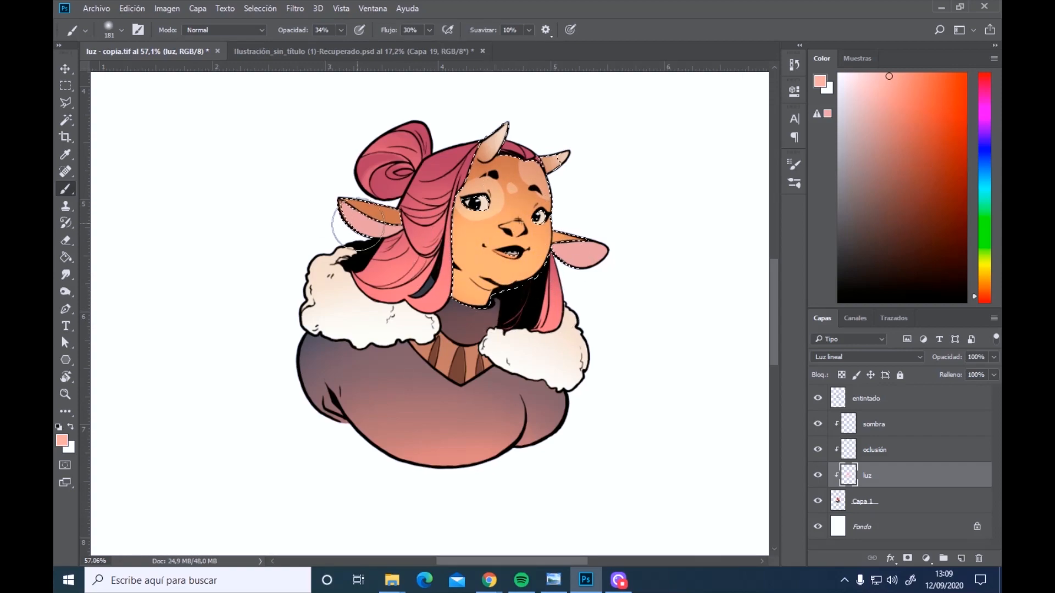
mouse_move(358, 225)
left_mouse_down()
mouse_move(396, 256)
mouse_move(347, 238)
left_mouse_up()
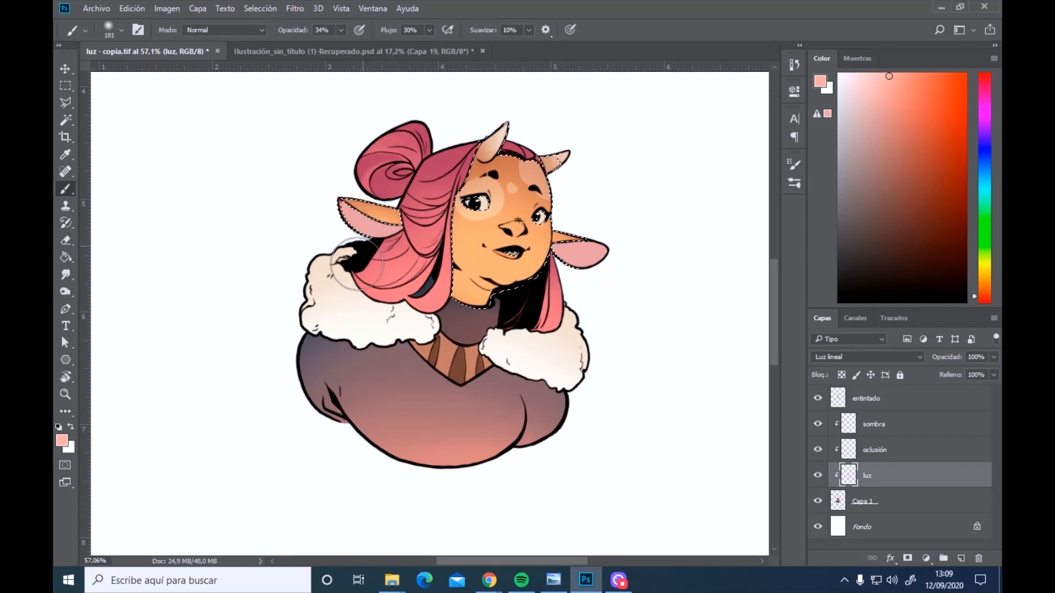
Deselect the skin and paint thin highlight strands along the hair and bun with a 10 px brush at 100% opacity
key("period")
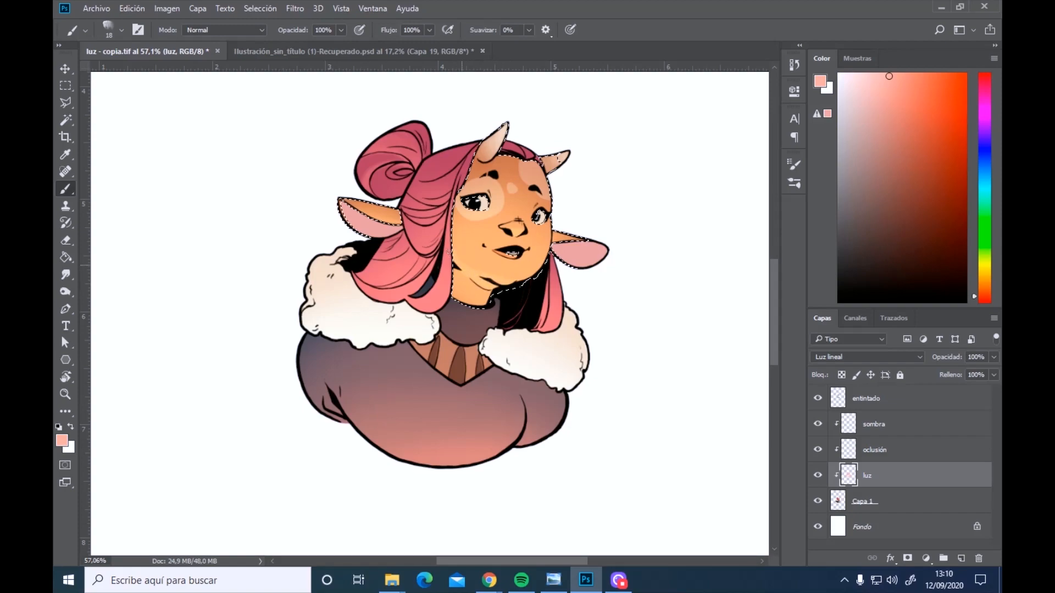
key("period")
key("ctrl+d")
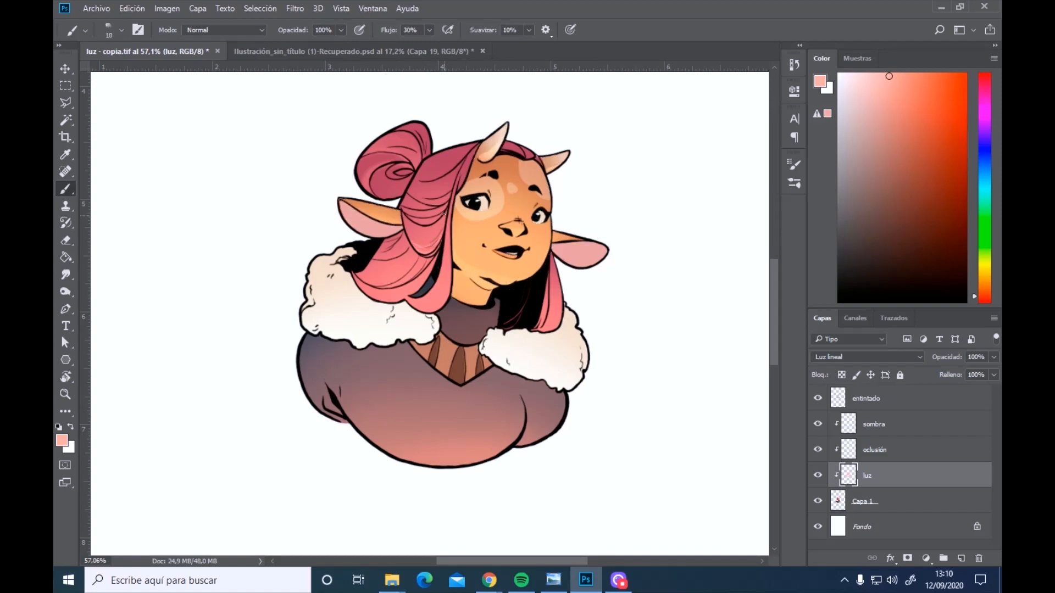
left_click_drag(450, 258, 372, 297)
left_click_drag(448, 242, 429, 303)
left_click_drag(551, 263, 550, 330)
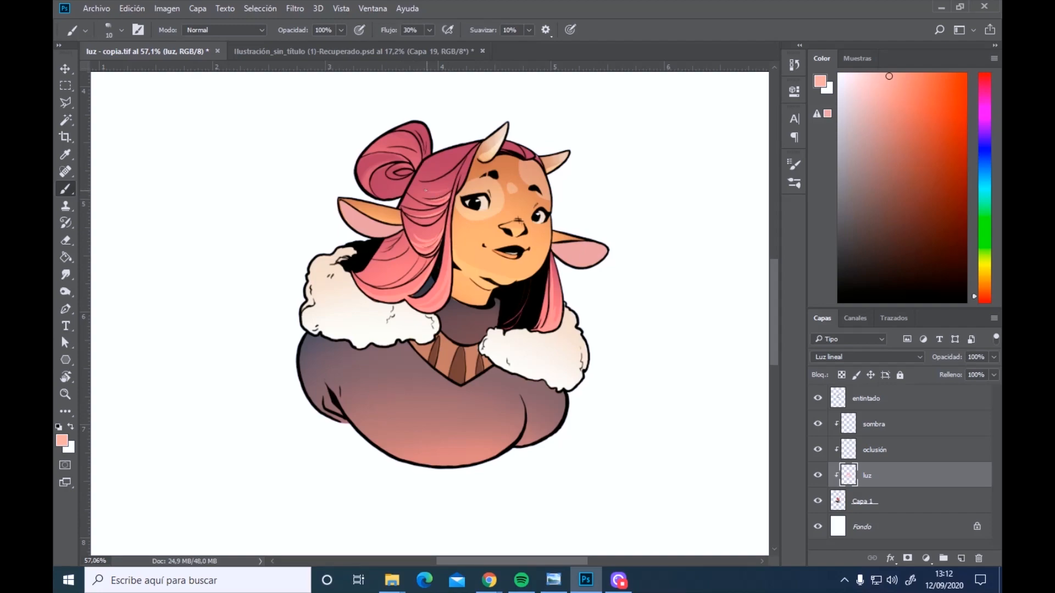
left_click_drag(420, 192, 451, 187)
mouse_move(363, 168)
left_mouse_down()
mouse_move(407, 155)
mouse_move(414, 163)
left_mouse_up()
key("ctrl+z")
left_click(66, 274)
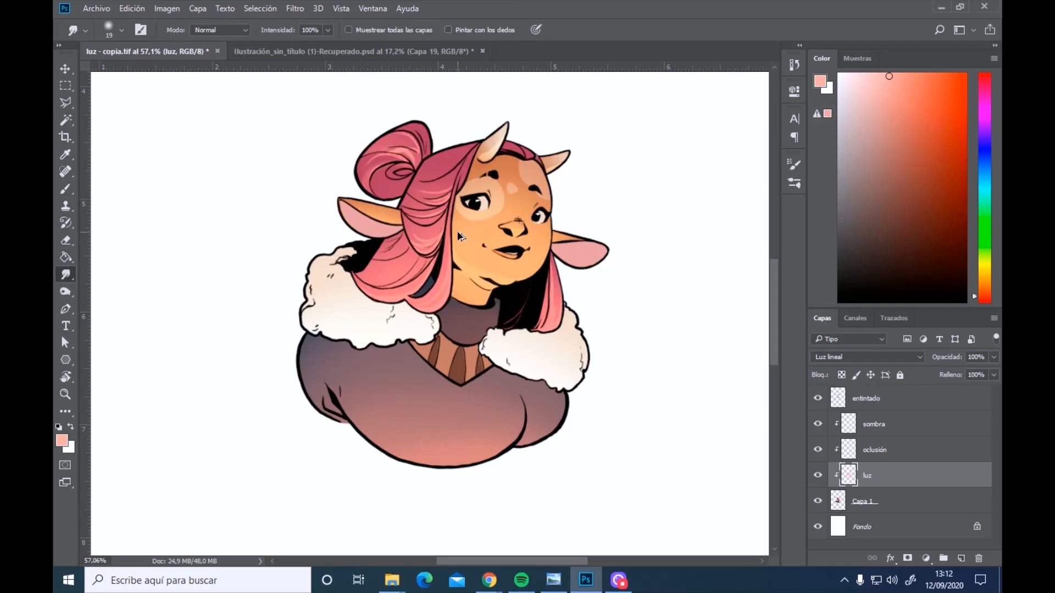
Erase the light on the neck under the chin with a 15 px eraser at 100% opacity
left_click(65, 240)
right_click(735, 178)
left_click_drag(762, 216, 758, 216)
left_click(472, 277)
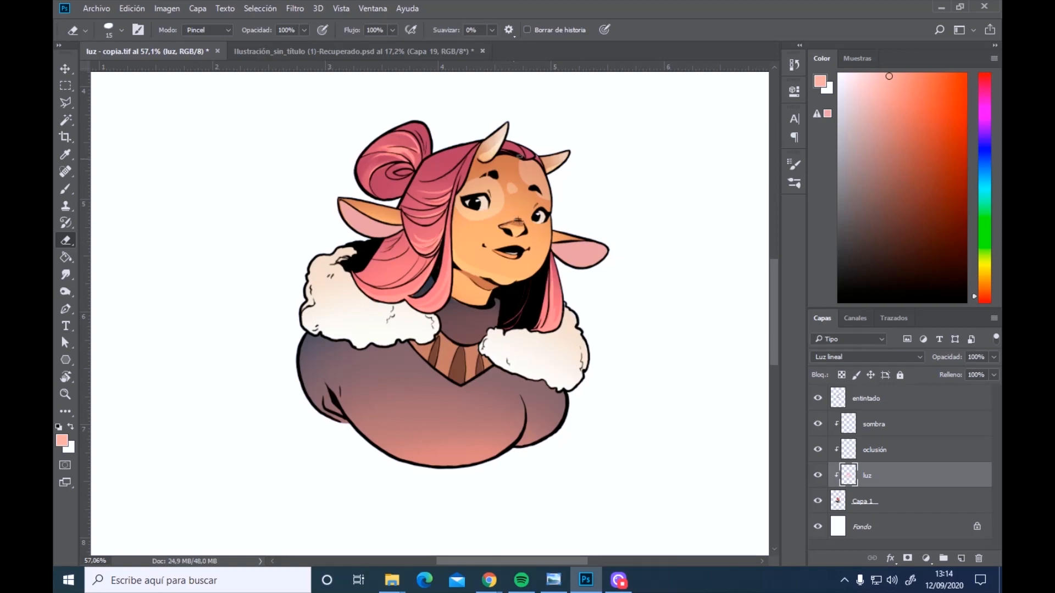
Fade the light across the bridge of the nose using a soft 21 px eraser at 12% opacity
key("1")
key("2")
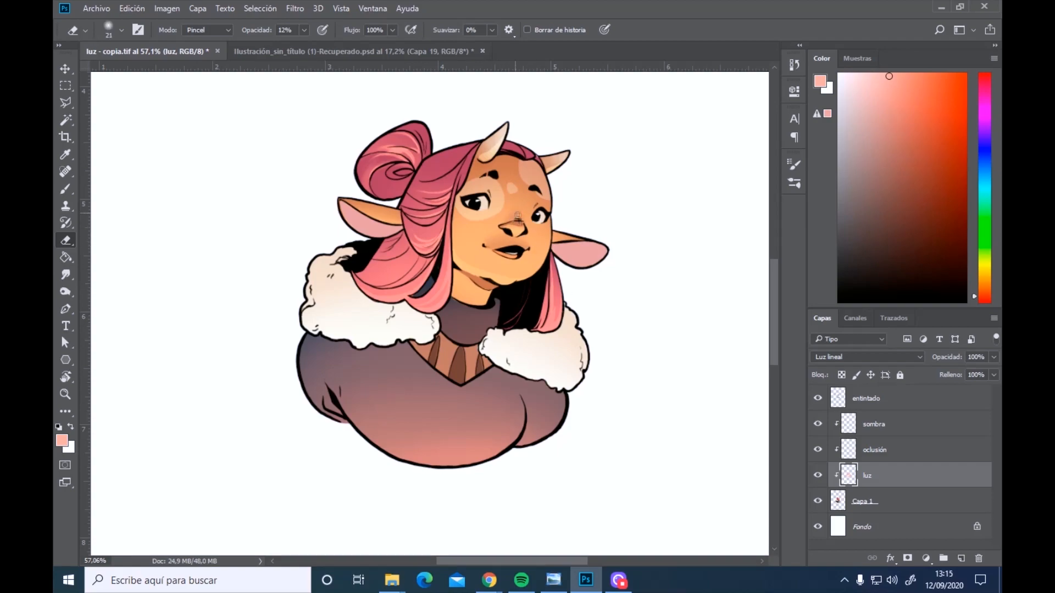
left_click_drag(517, 218, 501, 215)
Erase light on the face beside the hair with a 10 px eraser at 100%, softening with a 21 px one at 71% opacity
key("bracketleft")
key("bracketleft")
key("bracketleft")
key("0")
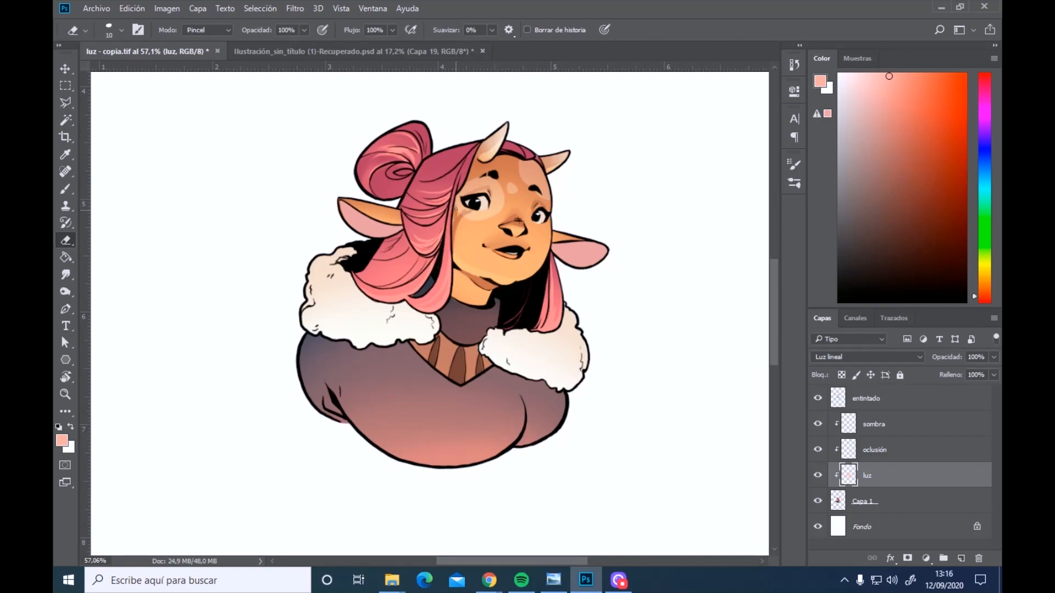
key("bracketright")
key("bracketright")
key("7")
key("1")
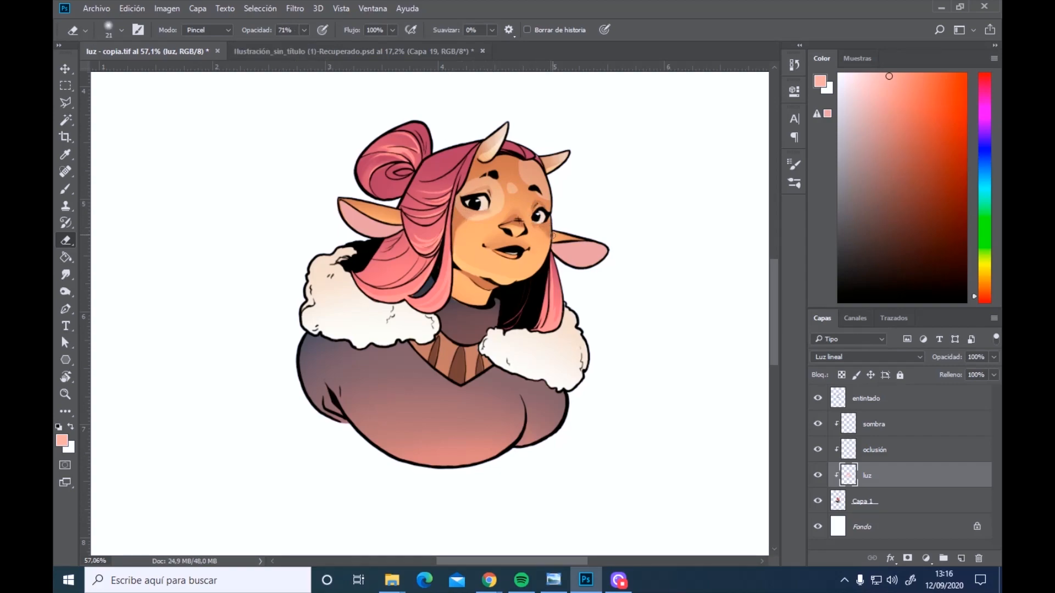
key("r")
Select the chest panel's stripes on Capa 1 and paint soft light over them on luz with a 123 px brush at 41% opacity
left_click(863, 501)
left_click(66, 120)
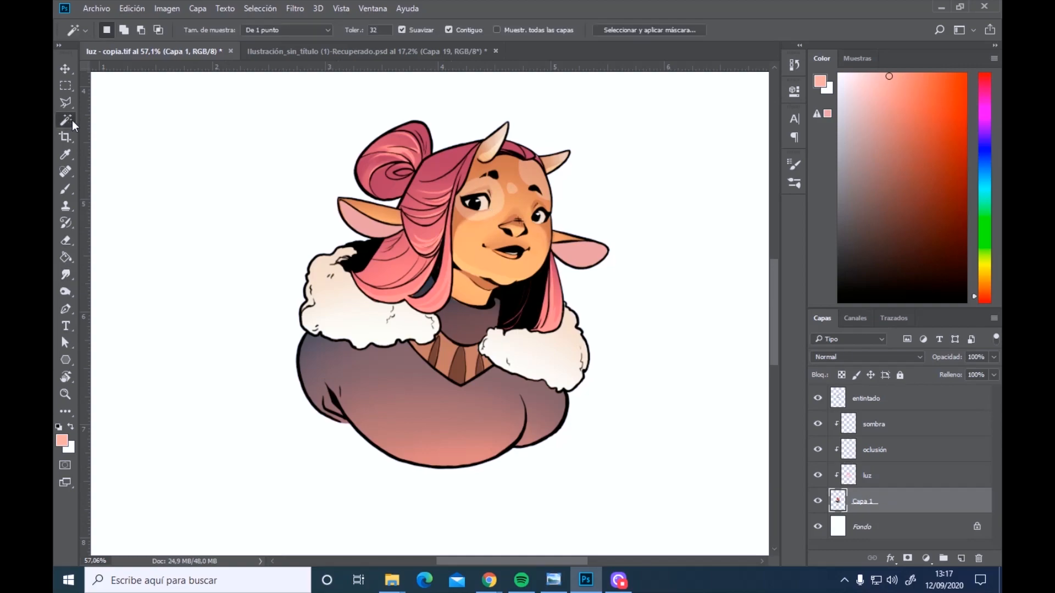
left_click(449, 354)
left_click(461, 379, "shift")
left_click(885, 473)
key("b")
right_click(442, 352)
left_click(341, 30)
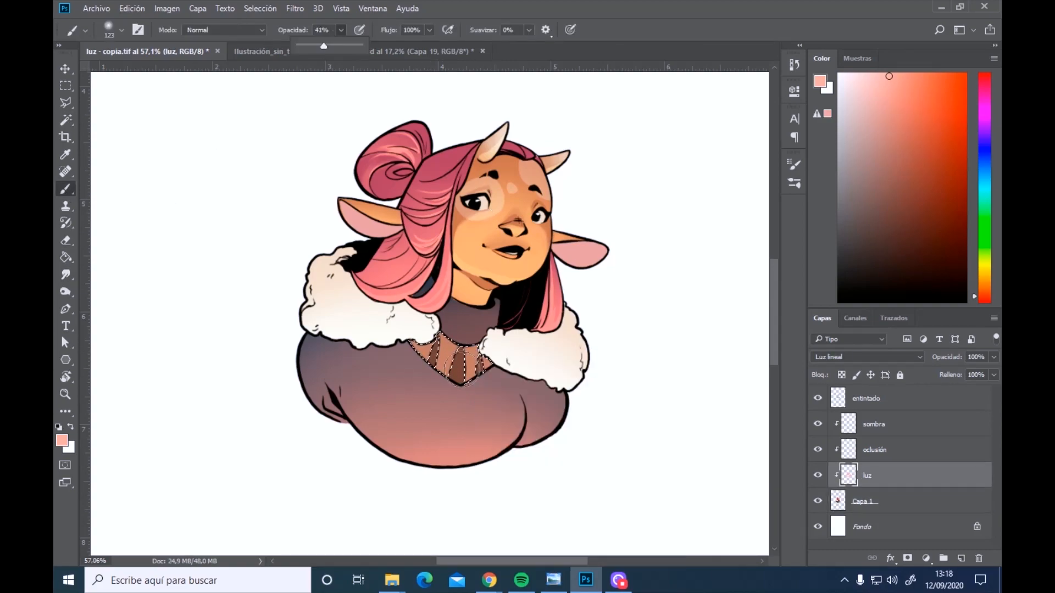
left_click_drag(473, 372, 426, 352)
Select the chest panel's darker stripes, paint light over them with a 123 px brush at 26% opacity, and deselect
left_click(66, 120)
left_click(459, 369)
left_click(435, 357, "shift")
left_click(65, 189)
left_click(341, 30)
left_click_drag(497, 380, 426, 355)
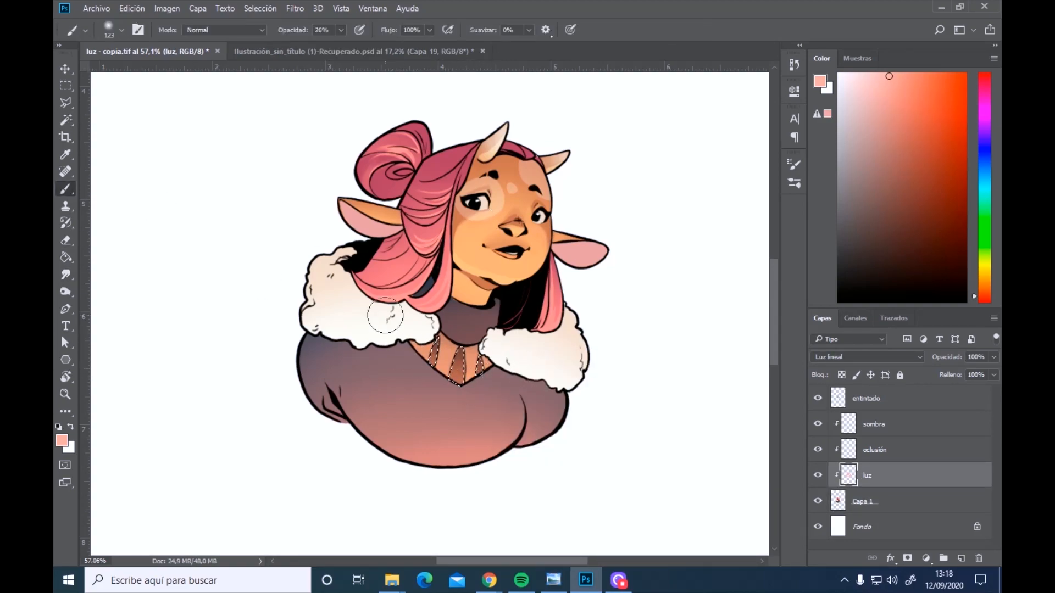
key("ctrl+d")
Erase light along the sweater folds, the neck collar and the edge under the fur with a 12 px eraser at 100% opacity
left_click(66, 240)
left_click_drag(330, 391, 343, 414)
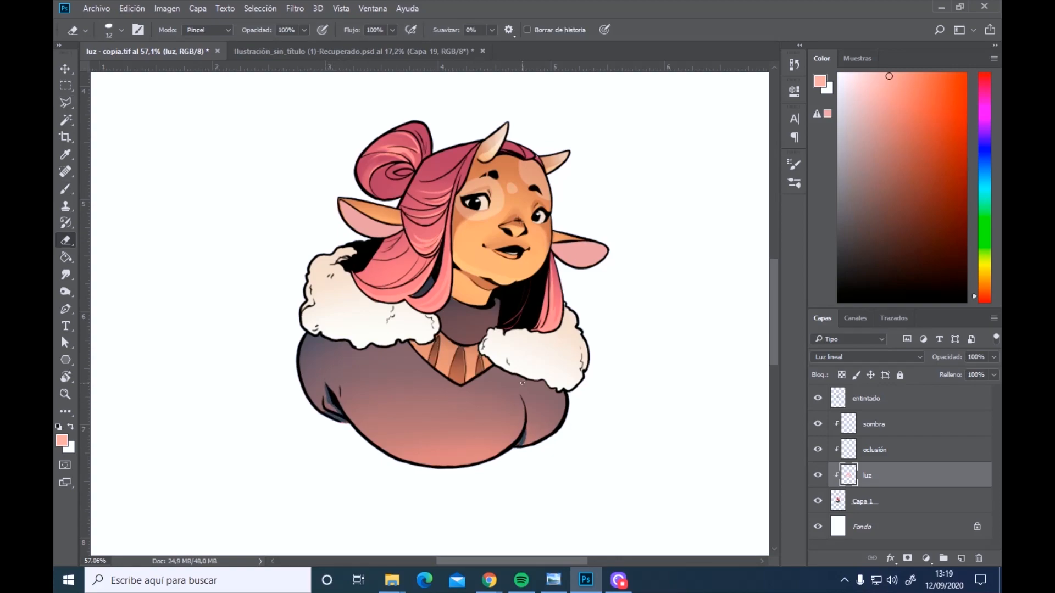
mouse_move(497, 306)
left_mouse_down()
mouse_move(445, 310)
mouse_move(465, 276)
mouse_move(445, 314)
mouse_move(482, 341)
left_mouse_up()
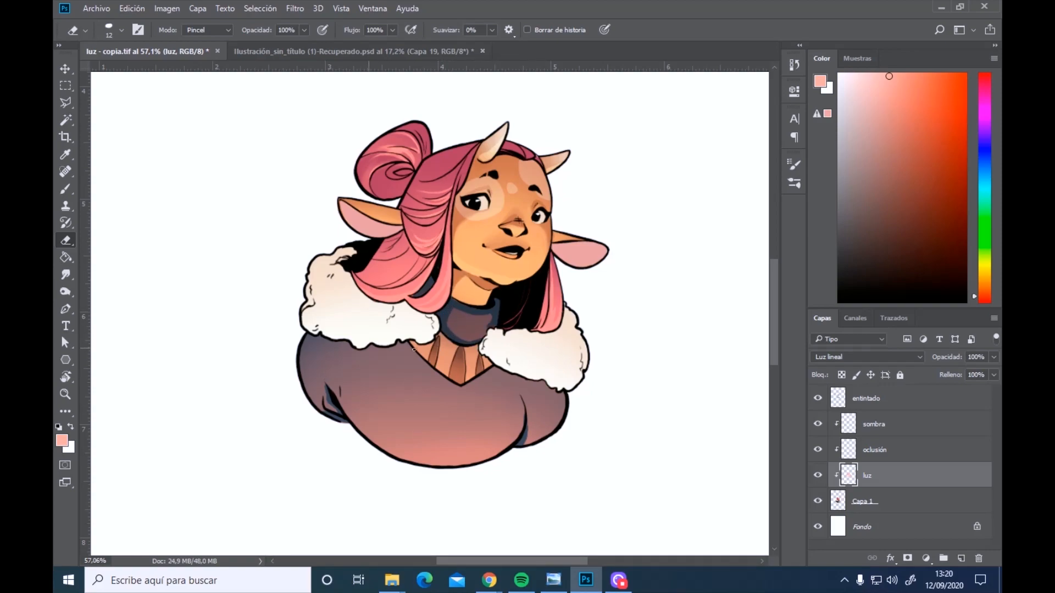
left_click_drag(414, 350, 313, 342)
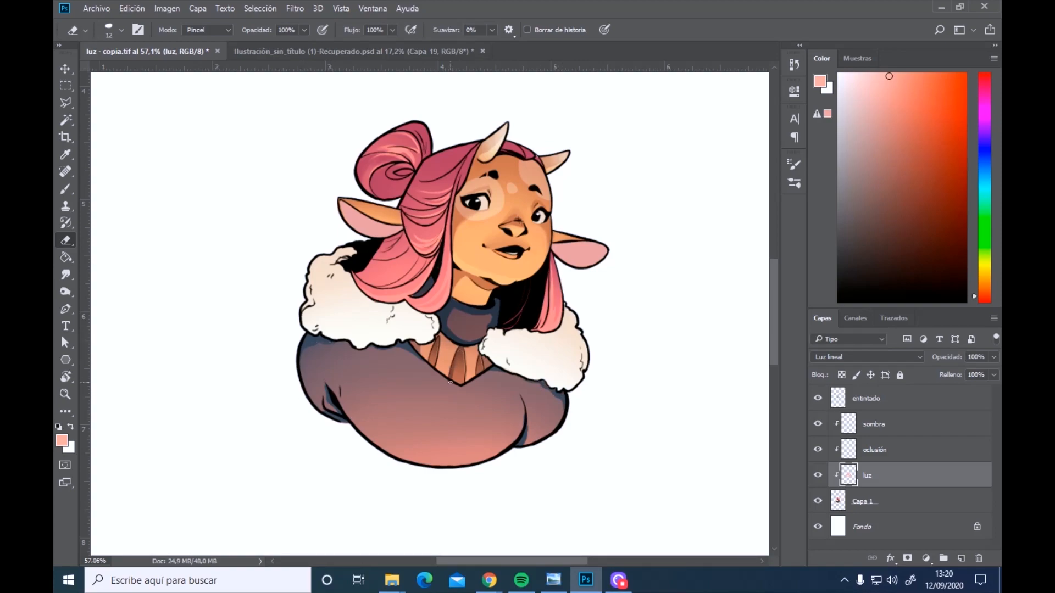
Soften the light on the neck collar with a 12 px Circular difuso eraser at reduced opacity
right_click(580, 281)
left_click(665, 367)
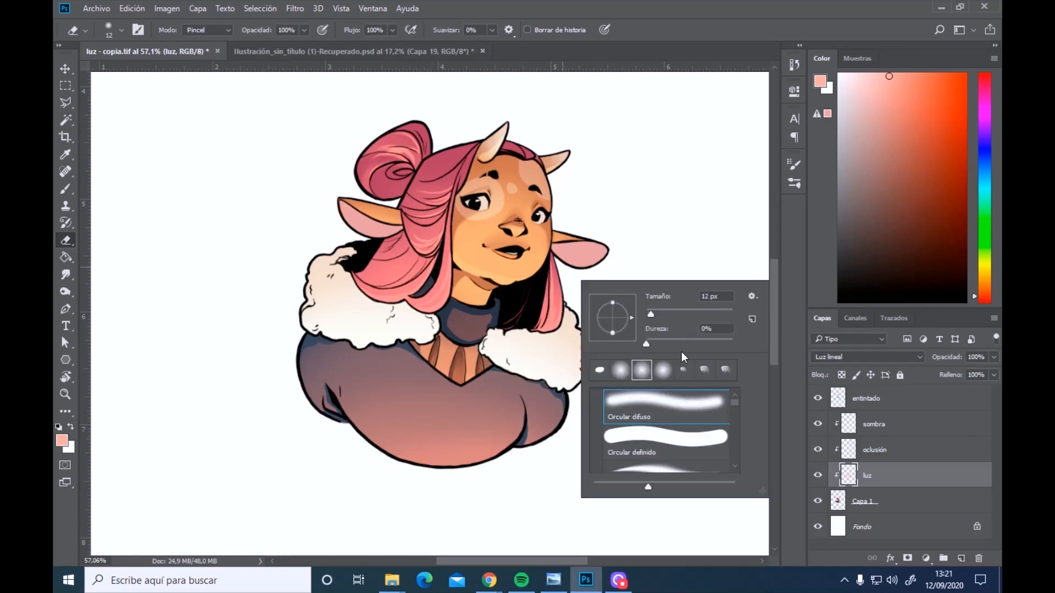
left_click(304, 30)
left_click(270, 46)
left_click_drag(500, 316, 470, 309)
Add a new layer above entintado and set up a white 6 px brush for highlights
key("b")
key("d")
key("alt+shift+bracketright")
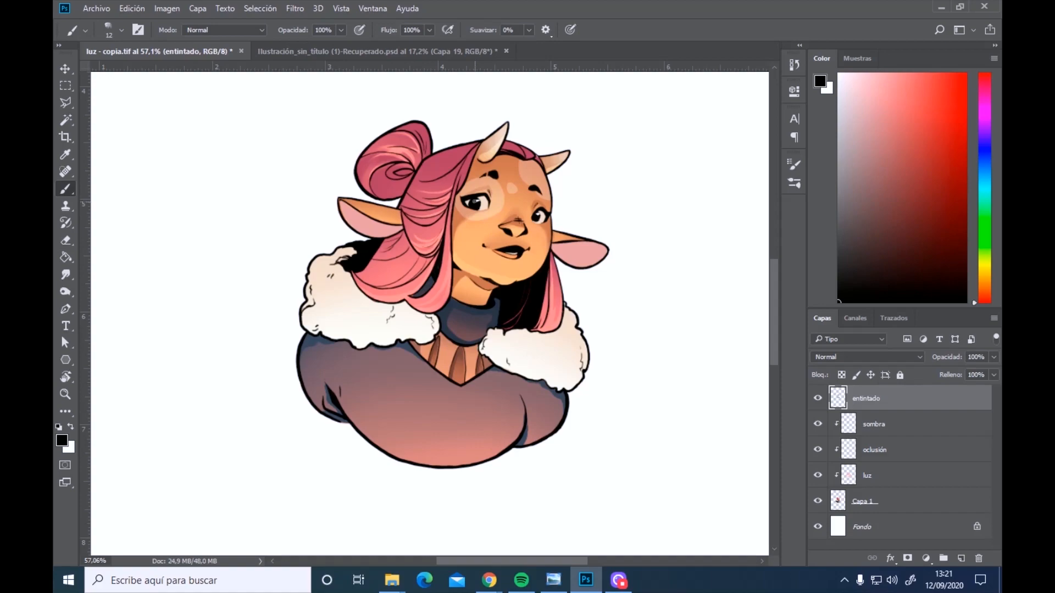
key("ctrl+shift+alt+n")
key("x")
key("bracketleft")
key("bracketleft")
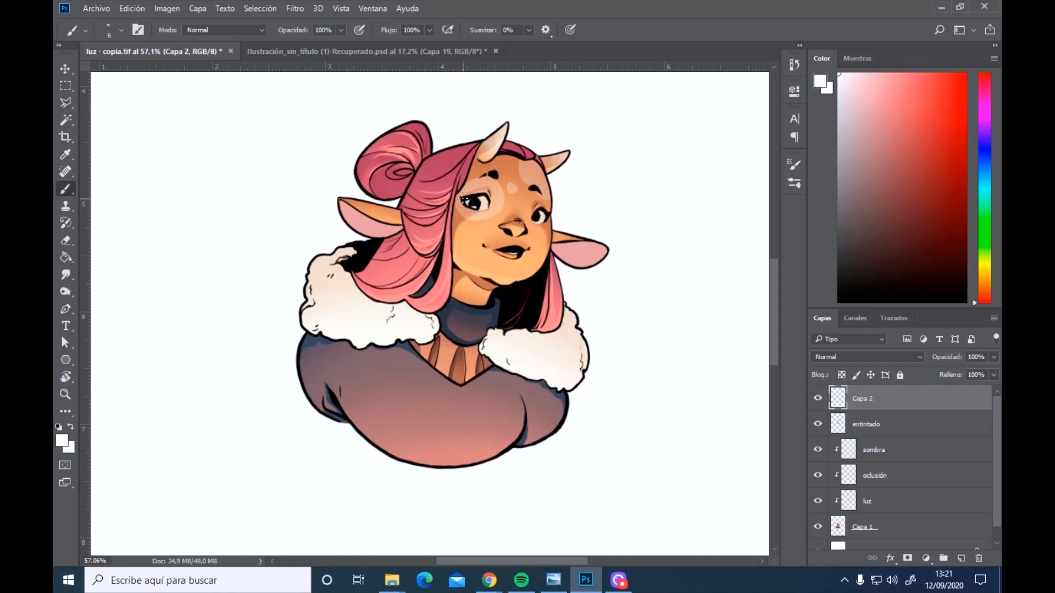
Set the sombra layer's blend mode to Multiplicar and choose a pale lilac as the painting colour
key("r")
left_click(892, 458)
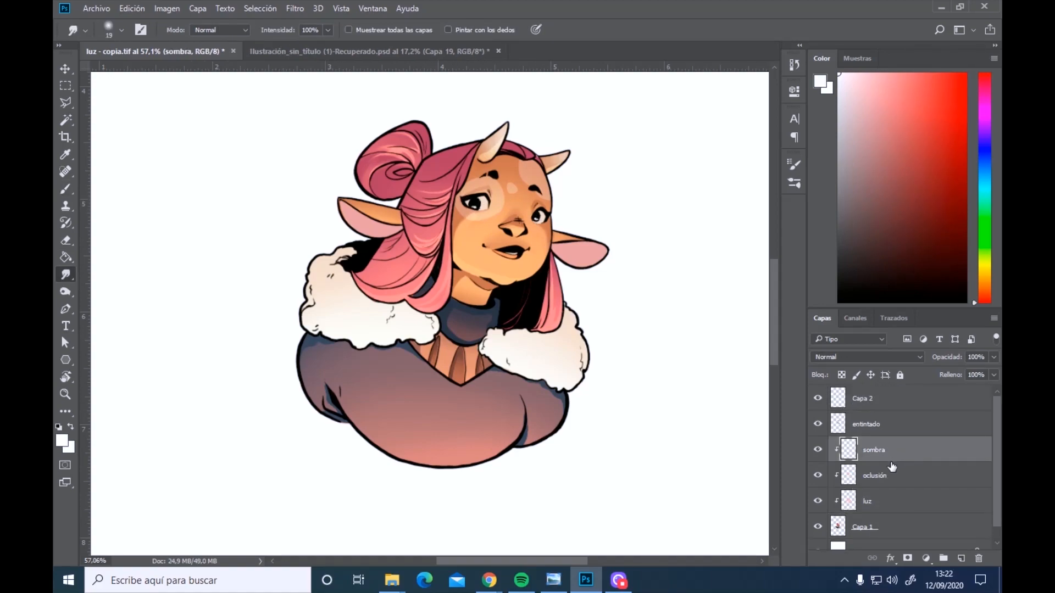
left_click(985, 108)
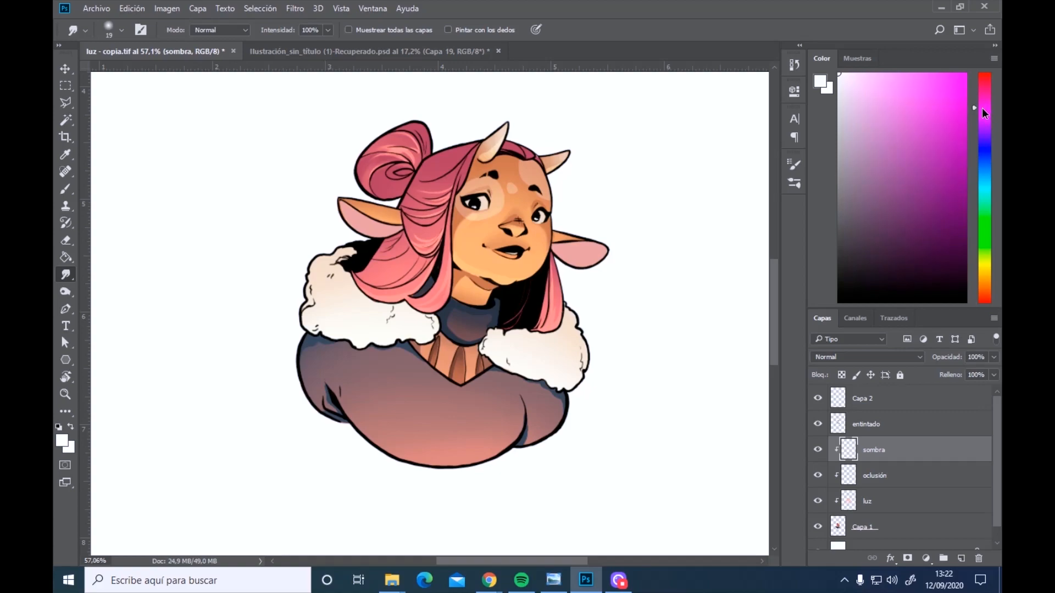
left_click_drag(985, 113, 985, 115)
left_click(861, 80)
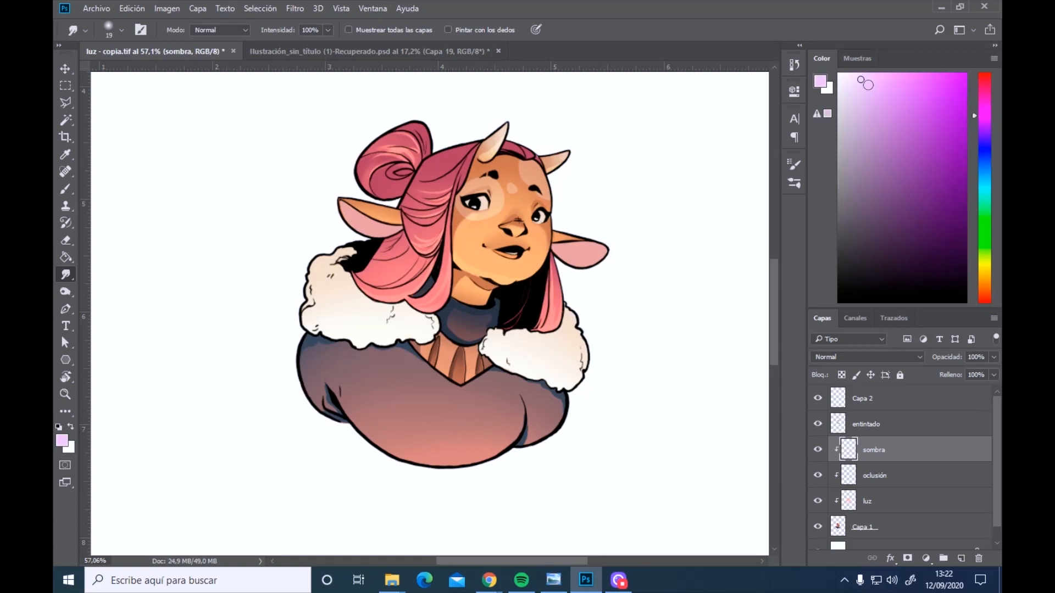
left_click(850, 362)
left_click(832, 135)
left_click(66, 190)
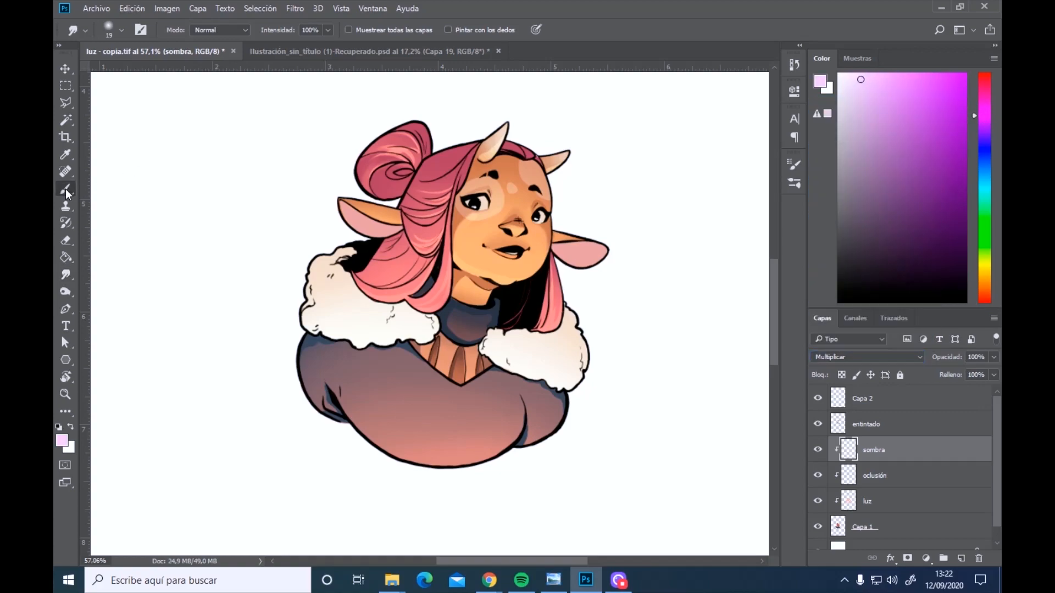
Paint lilac shadows on sombra over the hair, the horns and the fur collar's outer edges with 21 px and 15 px brushes
left_click(409, 170, "alt")
mouse_move(401, 176)
left_mouse_down()
mouse_move(380, 200)
mouse_move(388, 165)
mouse_move(407, 193)
mouse_move(419, 171)
mouse_move(399, 187)
mouse_move(408, 145)
mouse_move(433, 159)
mouse_move(429, 177)
mouse_move(458, 155)
left_mouse_up()
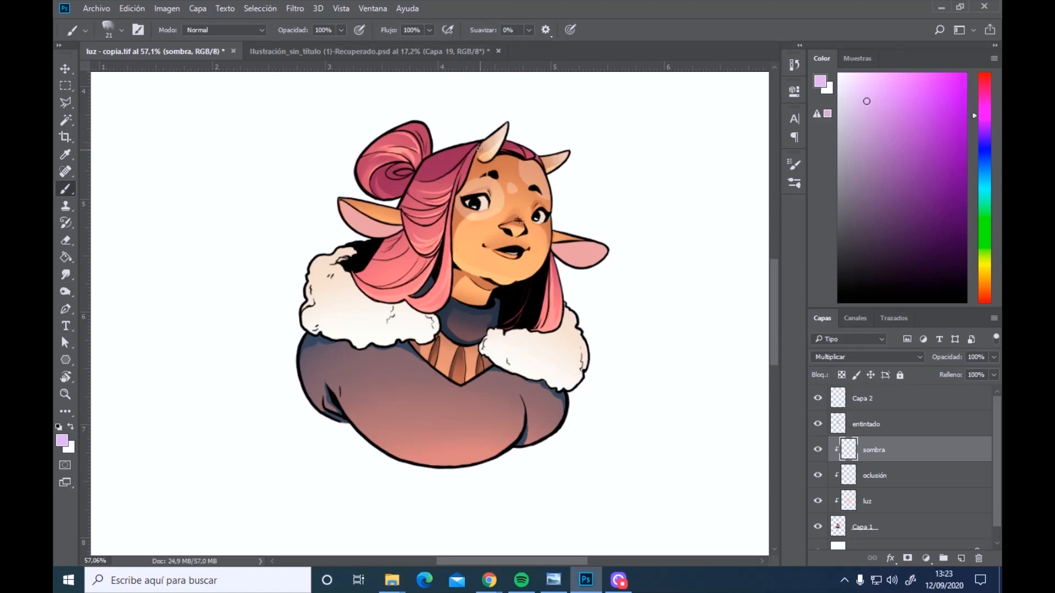
key("bracketleft")
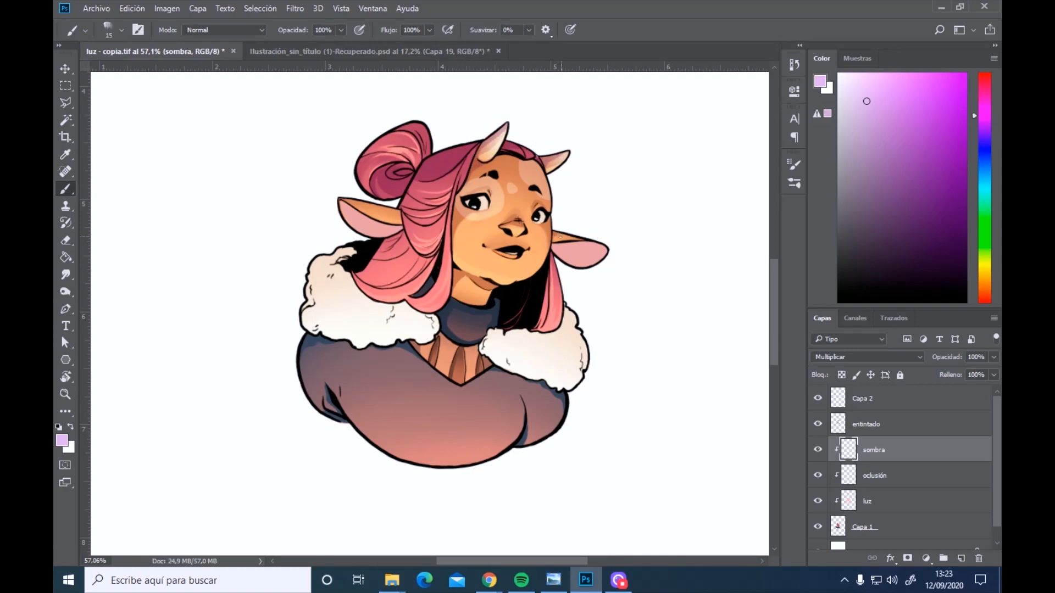
mouse_move(352, 251)
left_mouse_down()
mouse_move(324, 263)
mouse_move(337, 262)
mouse_move(311, 300)
left_mouse_up()
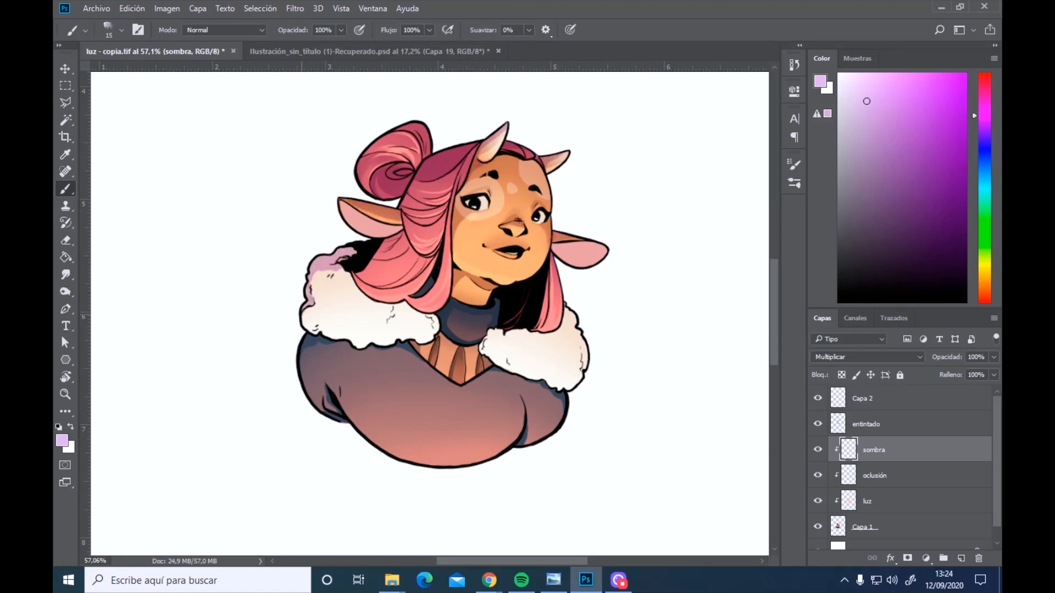
mouse_move(572, 314)
left_mouse_down()
mouse_move(582, 350)
mouse_move(569, 322)
left_mouse_up()
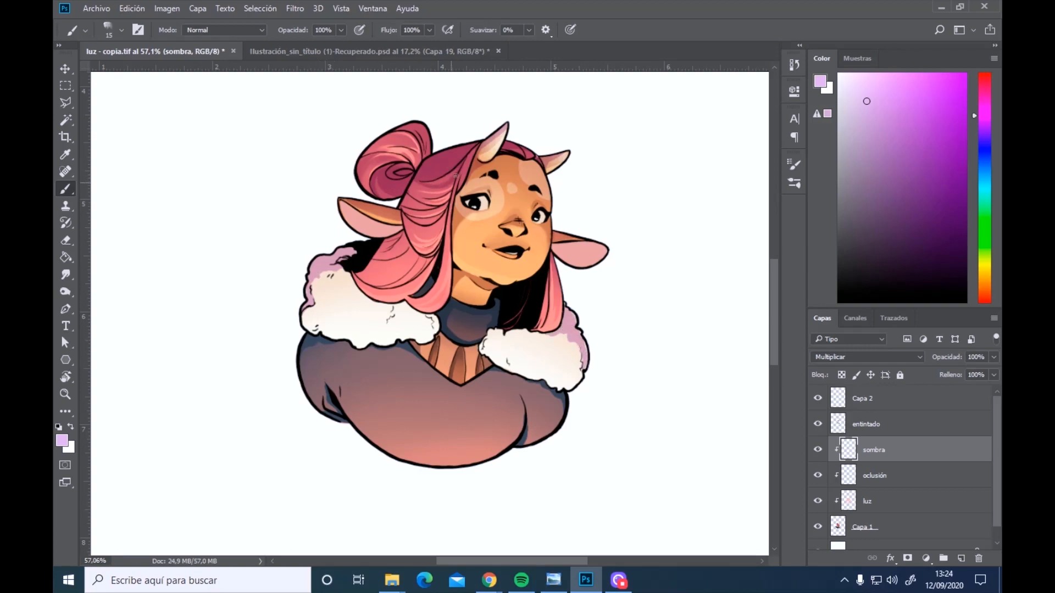
mouse_move(435, 189)
left_mouse_down()
mouse_move(412, 210)
mouse_move(425, 214)
mouse_move(417, 251)
mouse_move(385, 277)
mouse_move(374, 256)
mouse_move(356, 283)
left_mouse_up()
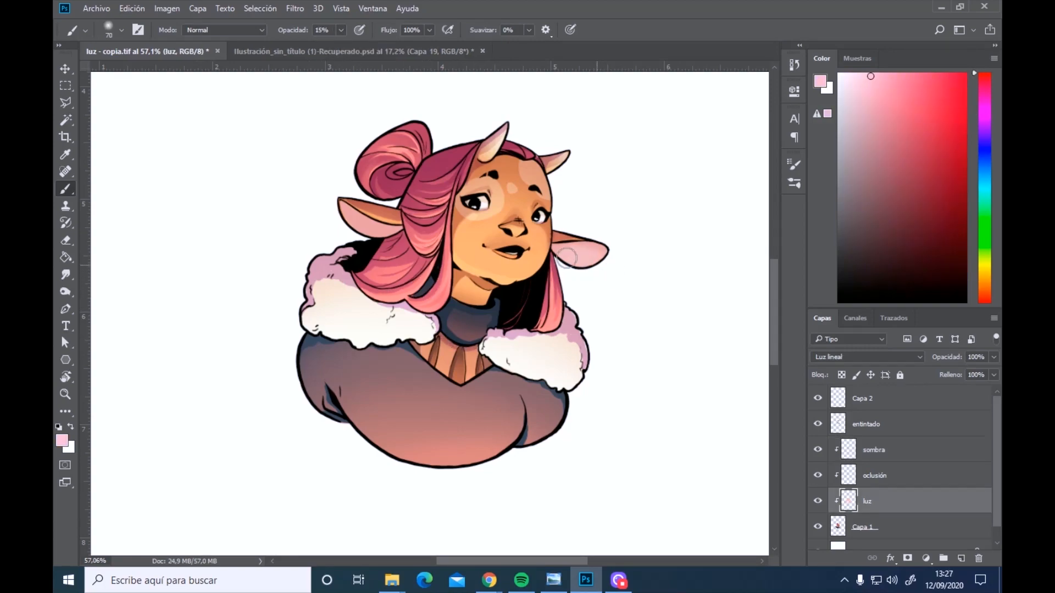
right_click(649, 147)
double_click(731, 330)
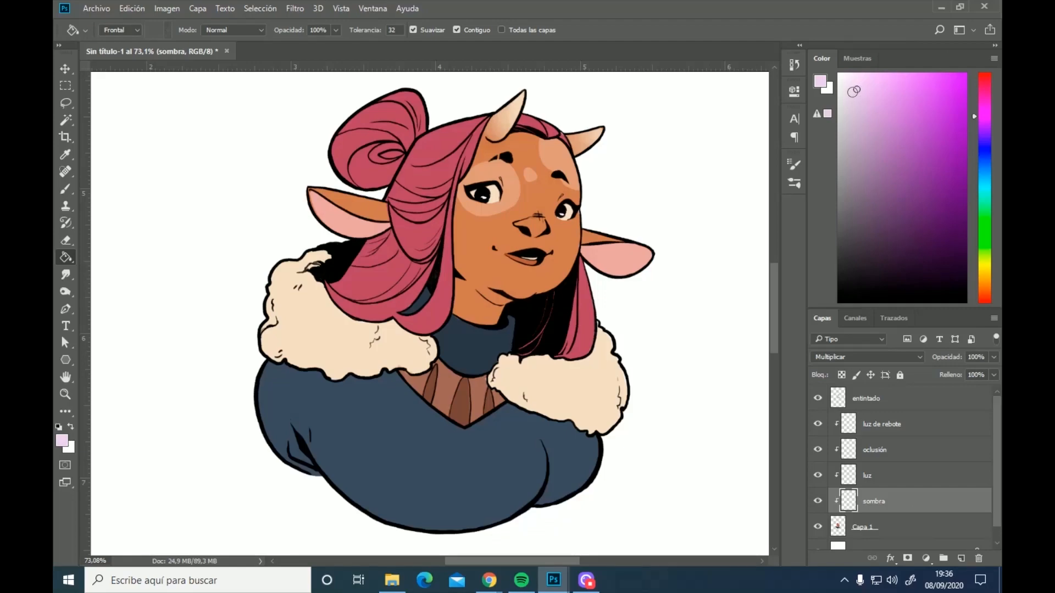
Fill the sombra layer with pale lilac and erase it over the top of the hair and the forehead with a 16 px eraser
left_click_drag(854, 91, 849, 100)
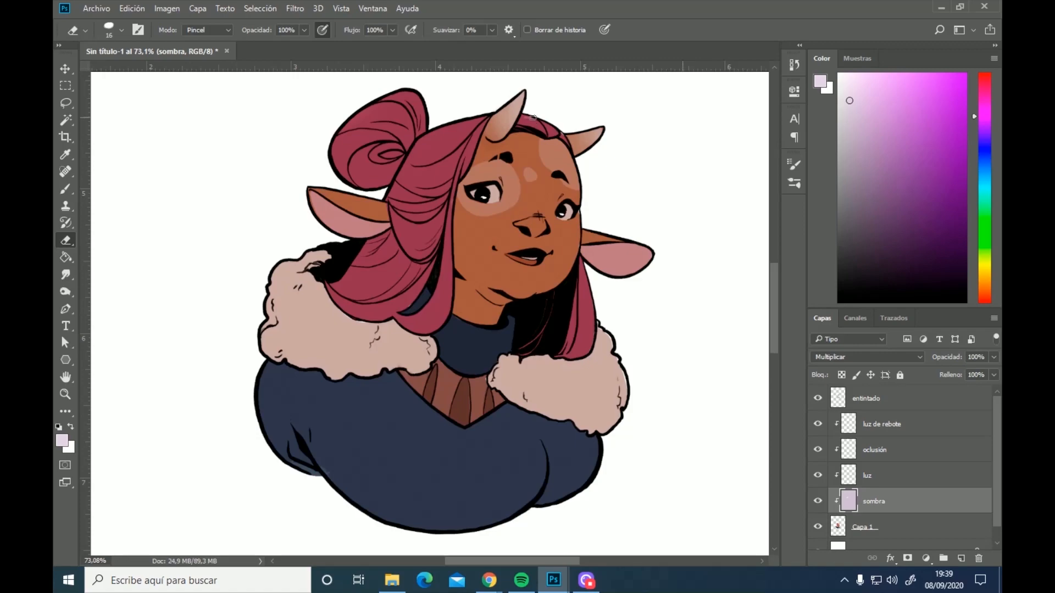
mouse_move(545, 123)
left_mouse_down()
mouse_move(437, 132)
mouse_move(491, 117)
mouse_move(481, 126)
mouse_move(469, 117)
mouse_move(448, 144)
mouse_move(405, 159)
mouse_move(413, 180)
mouse_move(432, 165)
left_mouse_up()
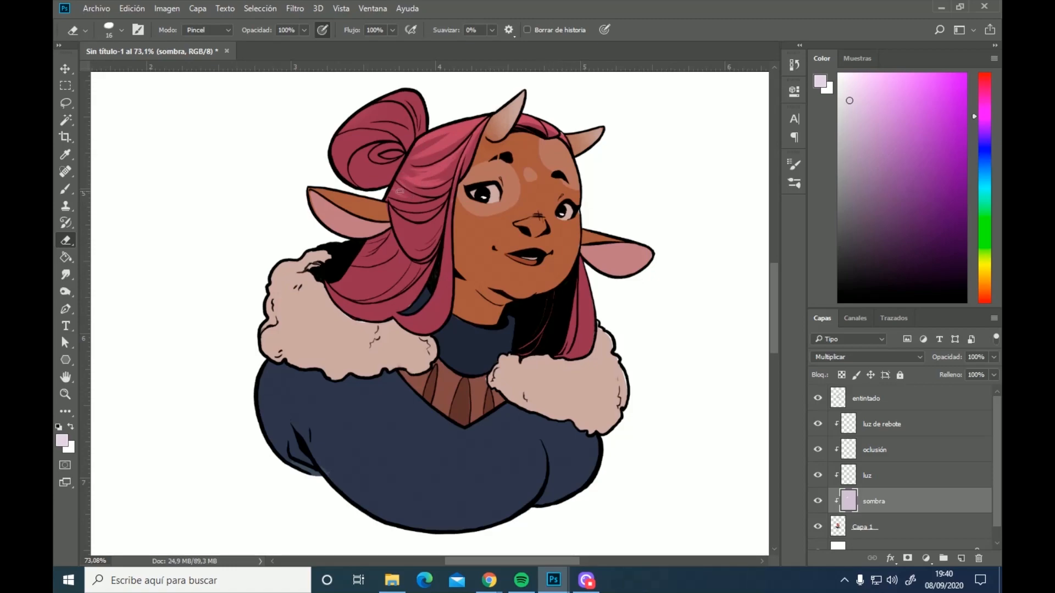
mouse_move(491, 137)
left_mouse_down()
mouse_move(514, 162)
mouse_move(564, 175)
mouse_move(508, 151)
mouse_move(572, 178)
left_mouse_up()
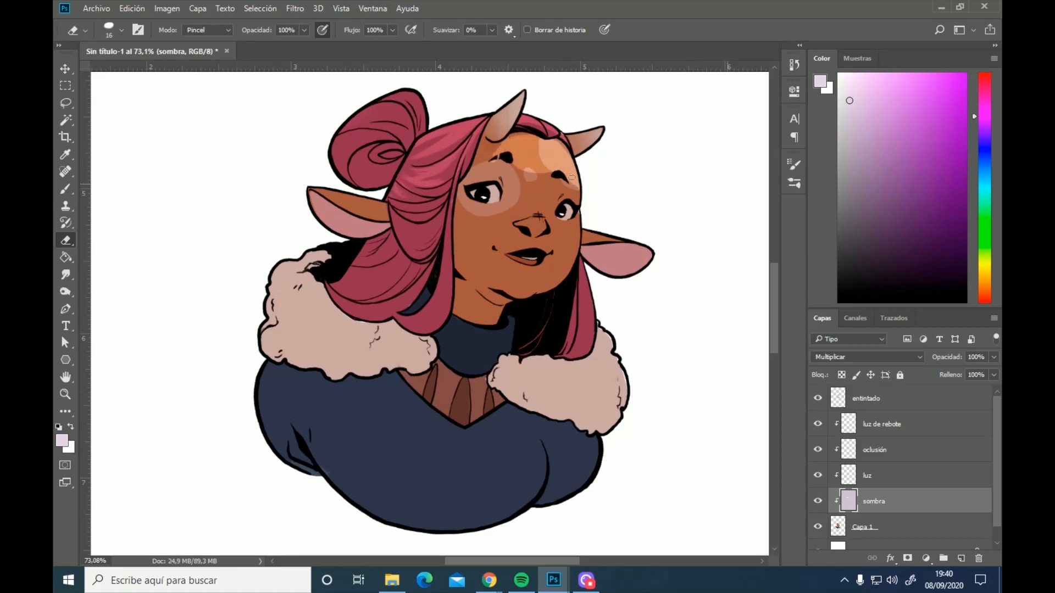
Smudge the shadow edges on the forehead and down the nose bridge with a 32 px soft Smudge tool at 100% intensity
left_click(66, 274)
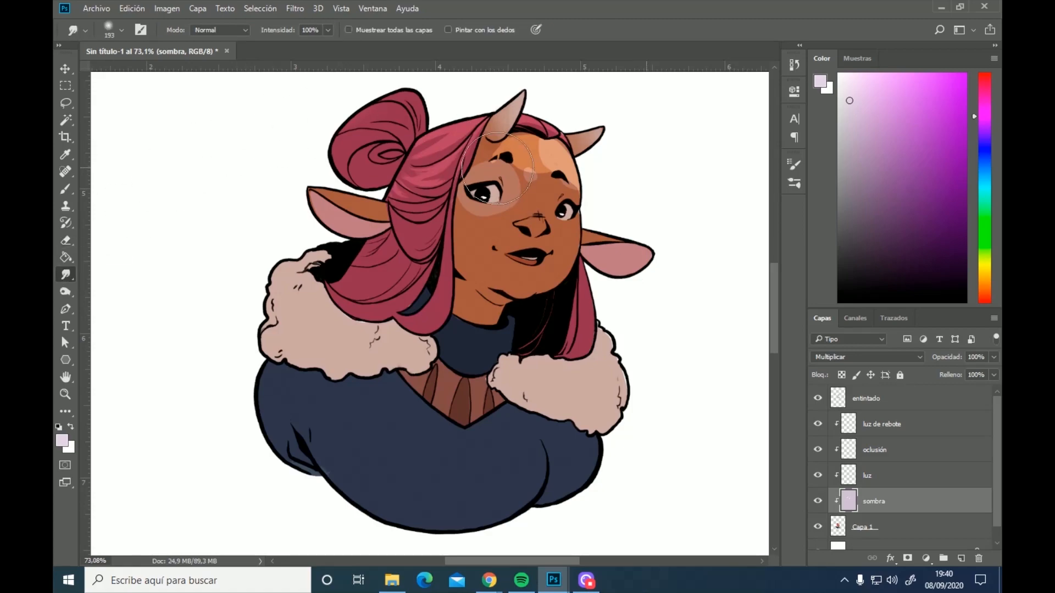
right_click(675, 162)
left_click(751, 192)
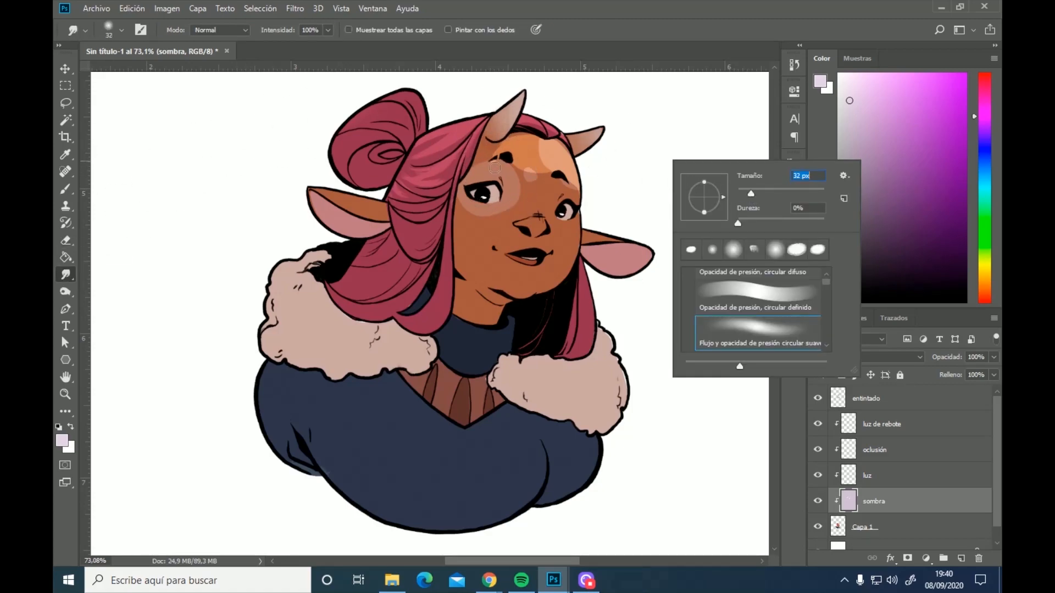
left_click(496, 156)
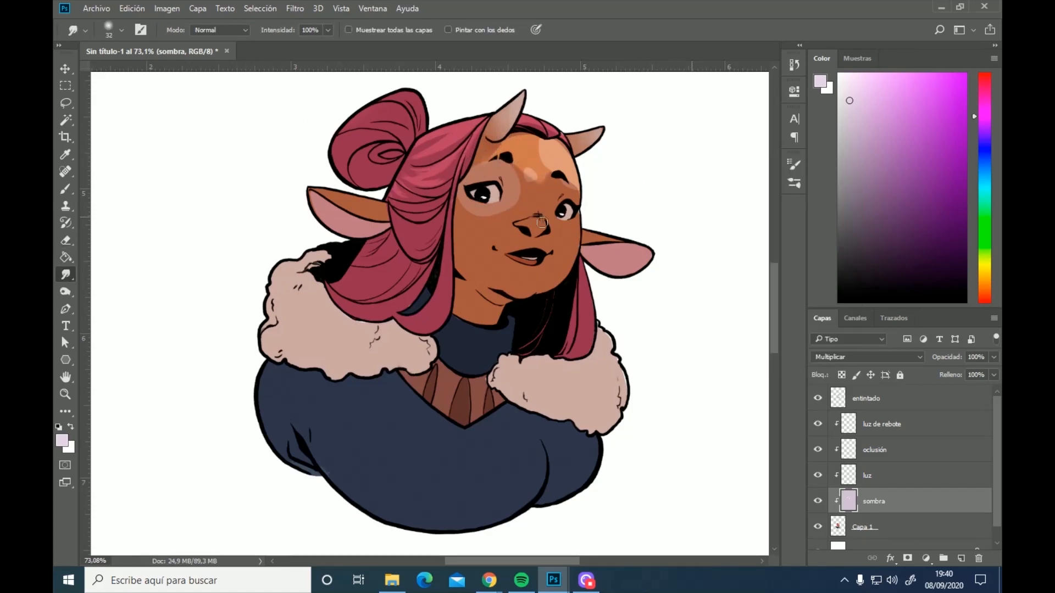
left_click_drag(531, 166, 529, 222)
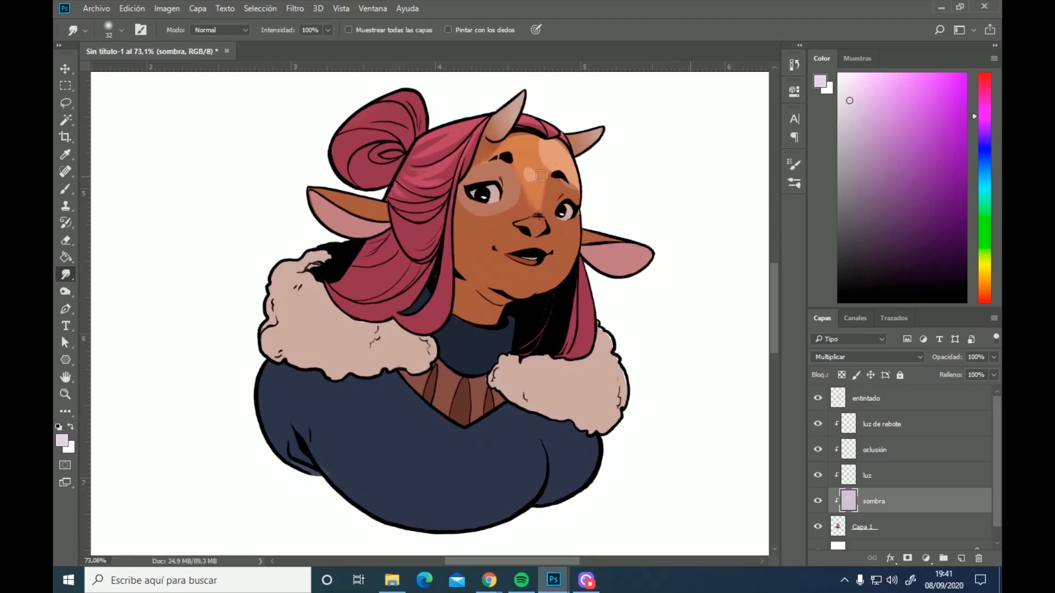
Soften the light on the nose bridge by painting shadow with a 61 px soft brush
left_click(65, 189)
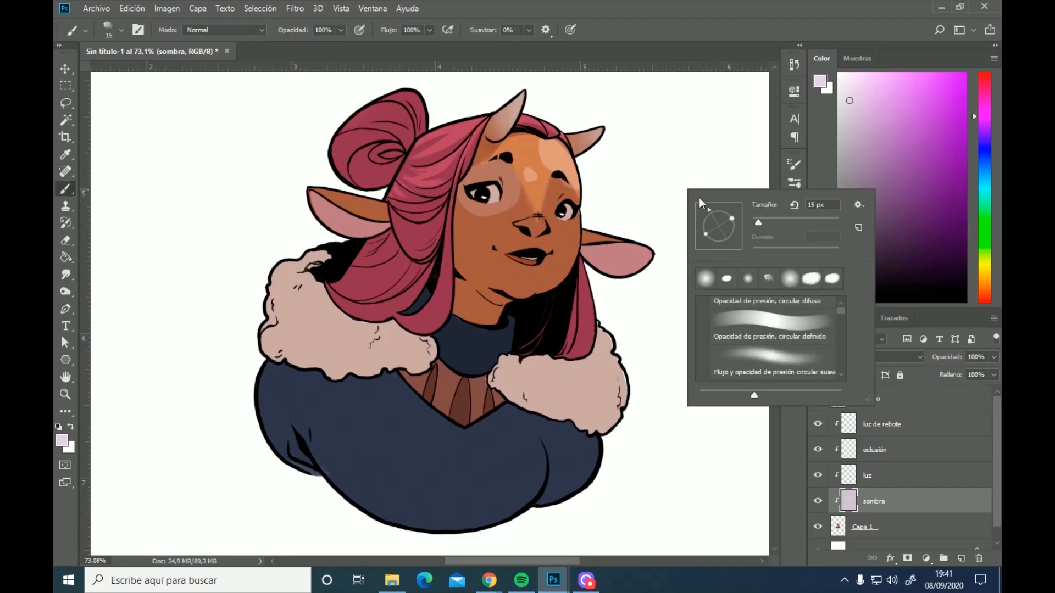
right_click(689, 192)
type("61")
key("Return")
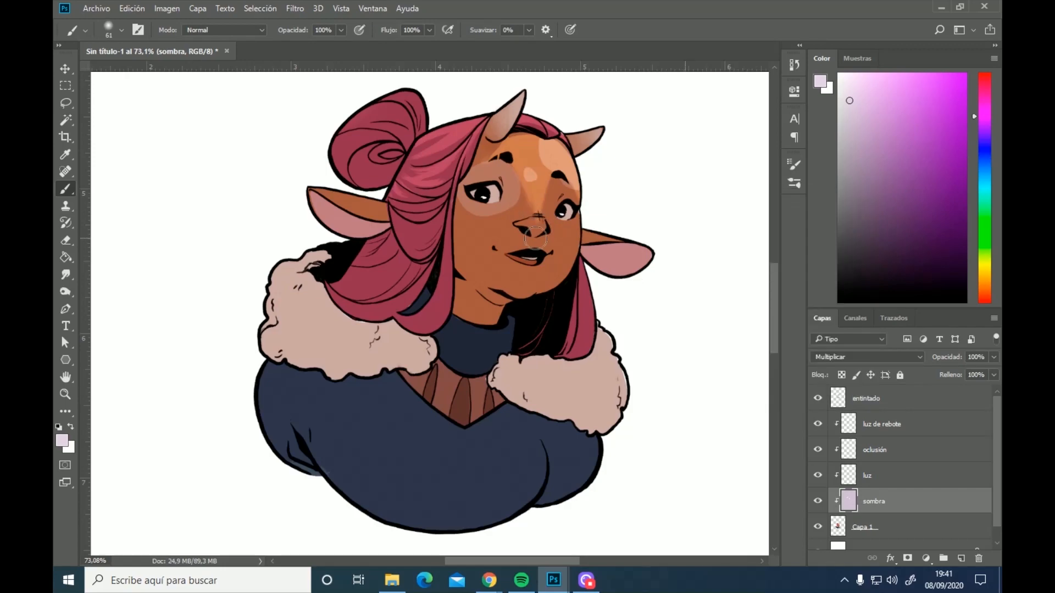
Erase the shadow over the horns, cheeks and chin with a 16 px eraser, and along the ear's upper edge with a 9 px eraser
key("e")
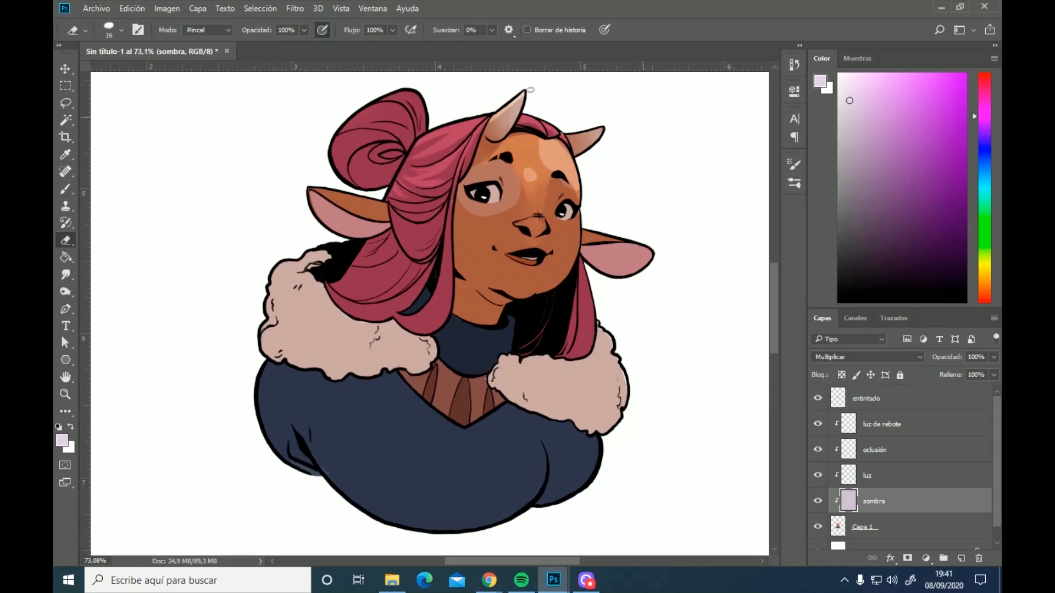
left_click_drag(570, 136, 596, 134)
left_click_drag(489, 124, 514, 99)
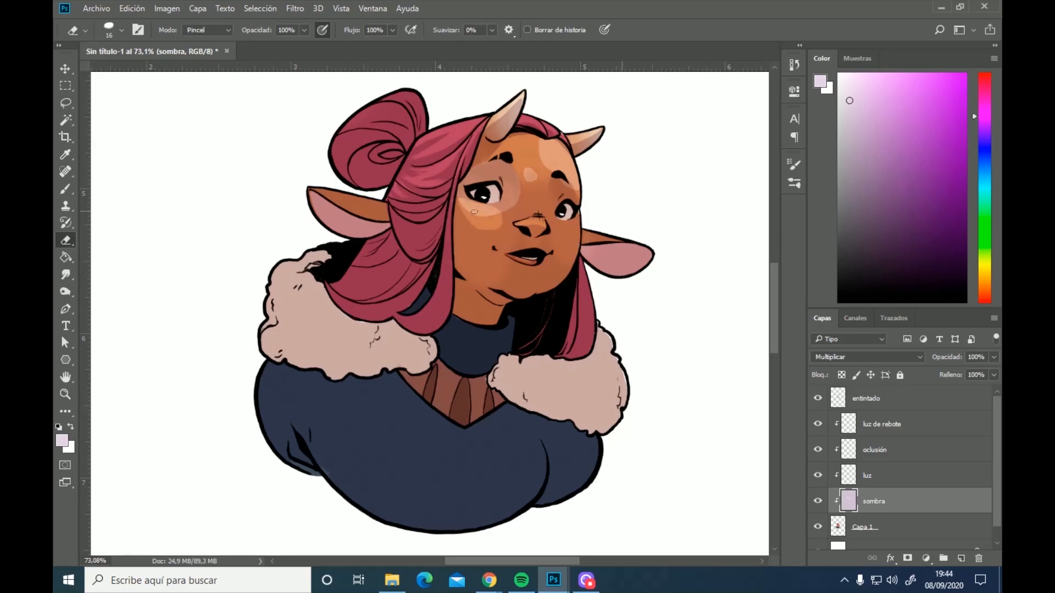
left_click_drag(571, 234, 562, 225)
left_click_drag(501, 215, 508, 206)
left_click_drag(529, 287, 519, 291)
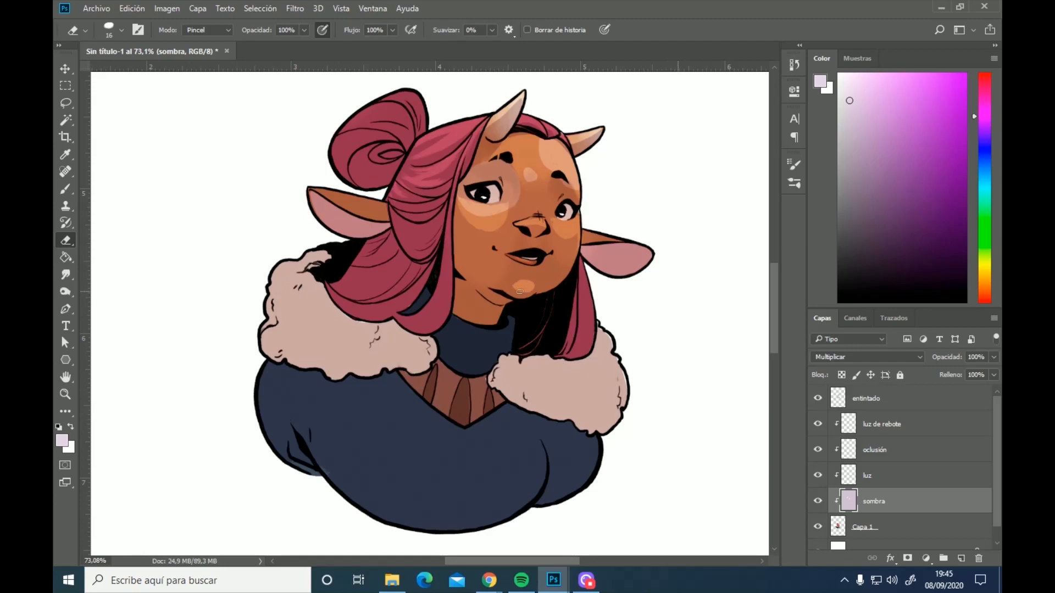
key("b")
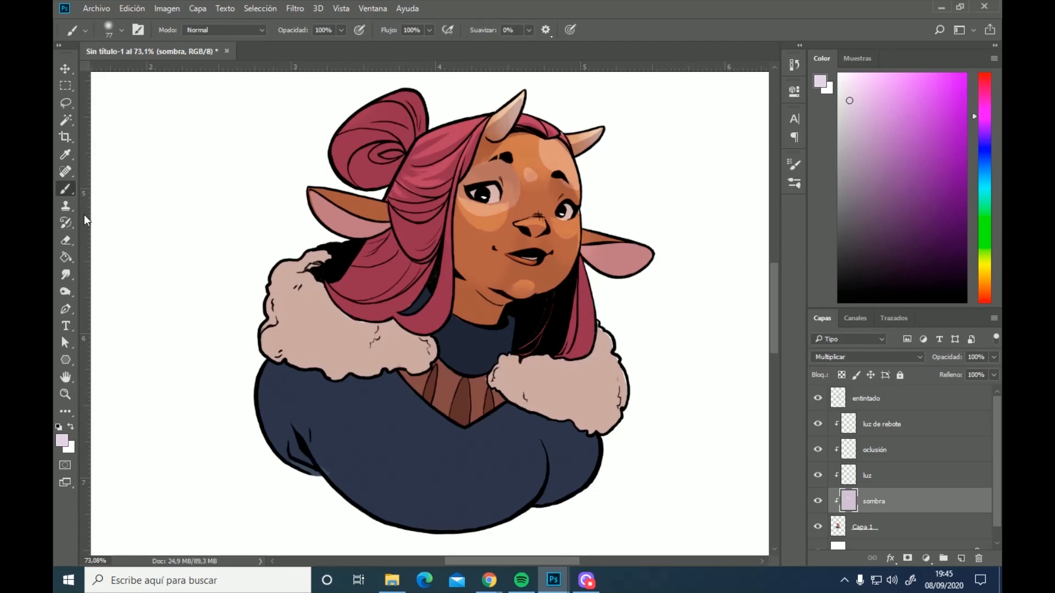
key("e")
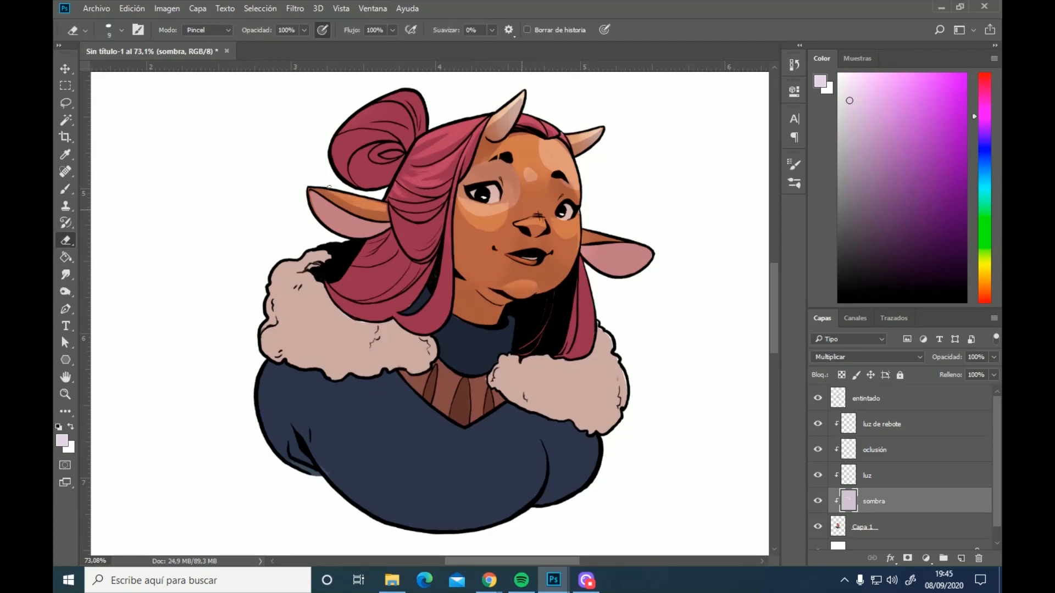
Ink over the pupils in black on the entintado layer with a 12 px brush
left_click(893, 403)
key("b")
key("d")
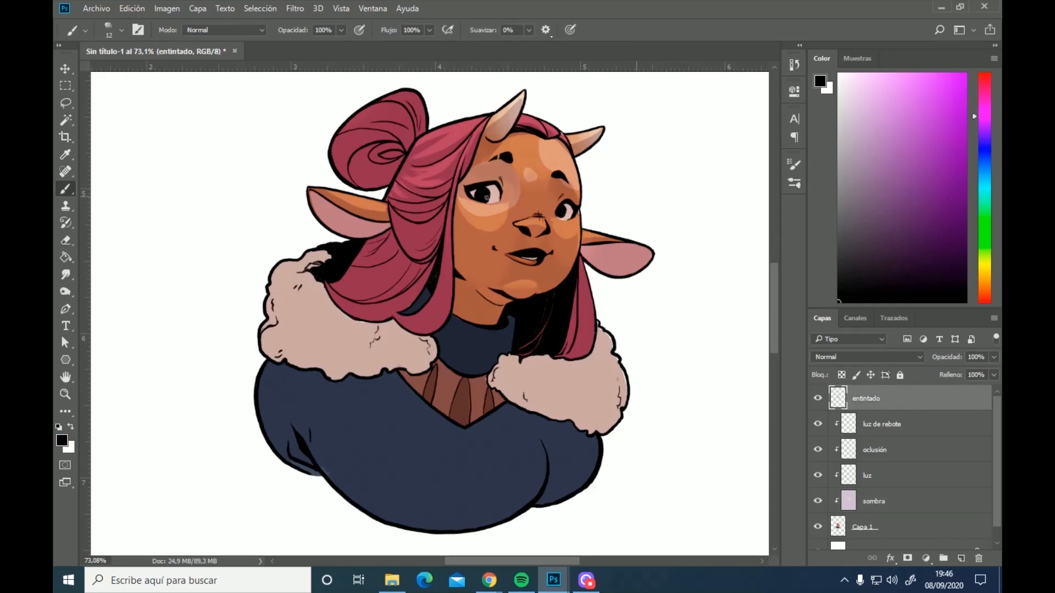
Darken the sombra layer with a Hue/Saturation adjustment, setting the lightness to -8
left_click(874, 501)
key("ctrl+u")
left_click_drag(788, 333, 780, 331)
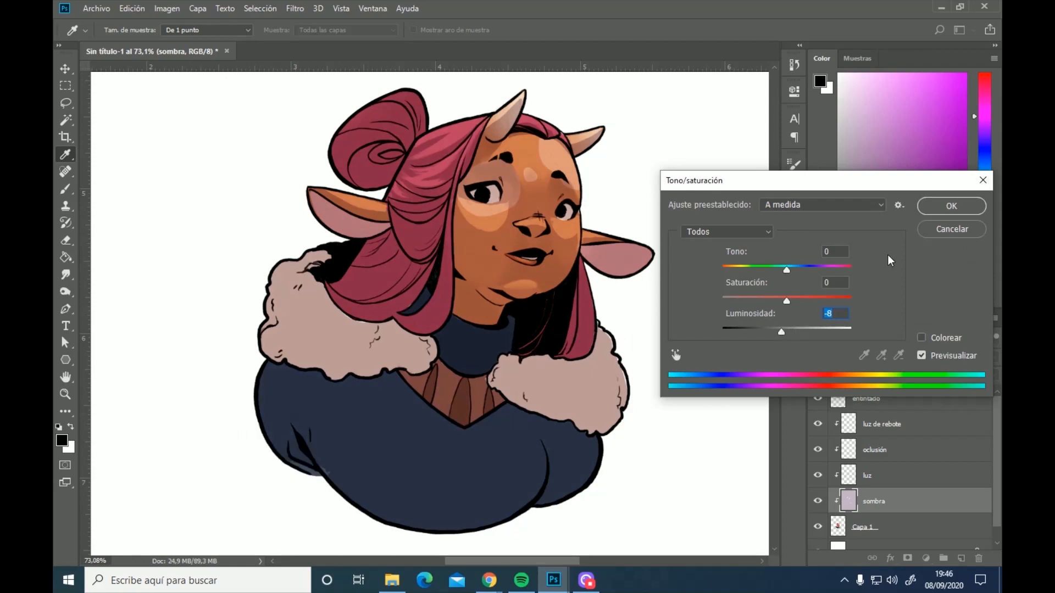
left_click(952, 208)
Erase the shadow along the hair bun's upper strands on sombra with a 9 px eraser
key("r")
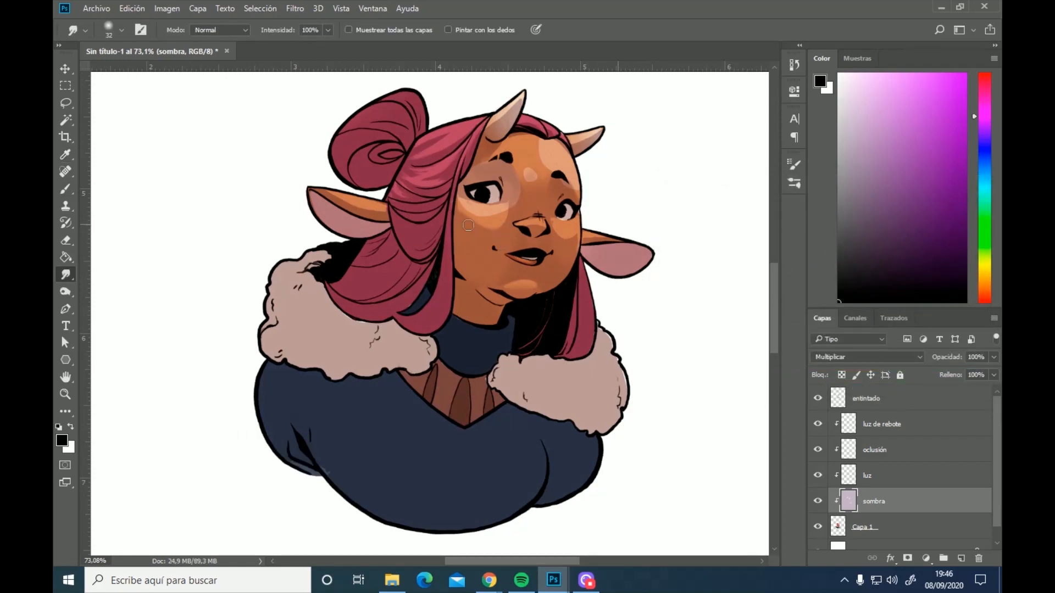
key("e")
mouse_move(396, 118)
left_mouse_down()
mouse_move(407, 102)
mouse_move(393, 124)
mouse_move(382, 105)
left_mouse_up()
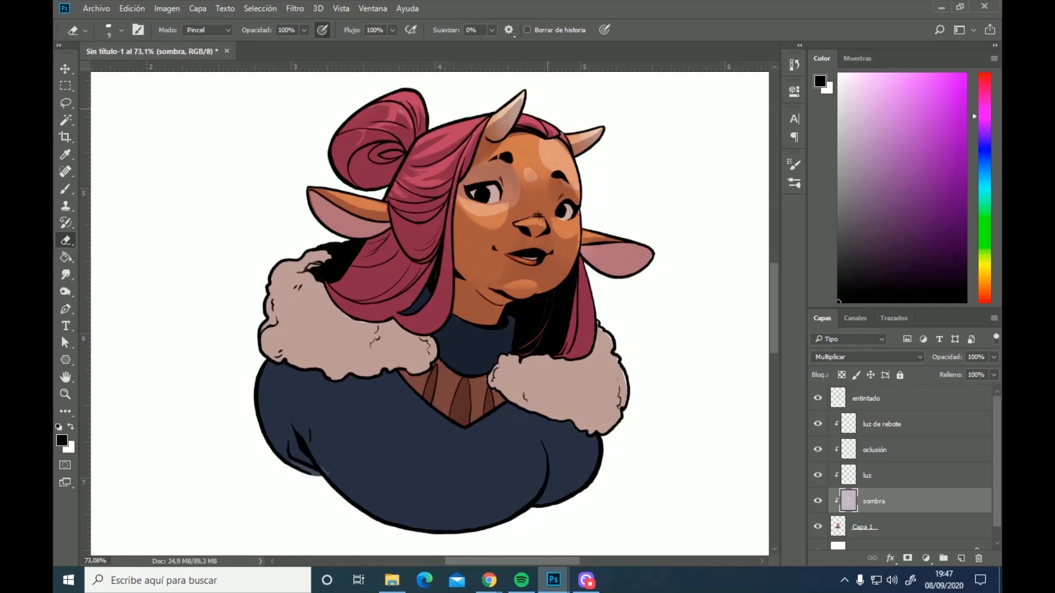
left_click(66, 275)
Erase the shadow along the upper and outer edges of both sides of the fur collar
key("e")
mouse_move(314, 259)
left_mouse_down()
mouse_move(277, 280)
mouse_move(339, 313)
mouse_move(273, 281)
left_mouse_up()
left_click_drag(600, 330, 623, 404)
left_click_drag(615, 373, 582, 362)
left_click_drag(303, 297, 284, 285)
left_click_drag(309, 308, 322, 314)
Erase thin strips of shadow along the lower tips of the long hair with a 13 px eraser
key("bracketleft")
key("bracketleft")
key("bracketleft")
key("bracketleft")
key("bracketleft")
key("bracketleft")
mouse_move(397, 315)
left_mouse_down()
mouse_move(430, 308)
mouse_move(439, 284)
left_mouse_up()
left_click_drag(381, 316, 370, 310)
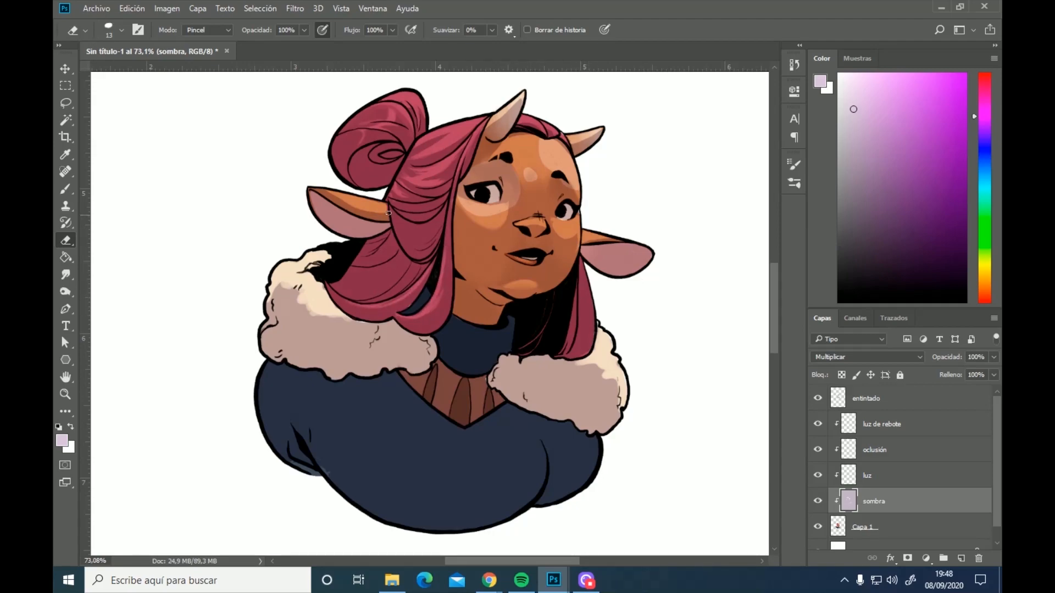
Erase a light area from the shadow on the chest of the blue sweater with a larger eraser
key("bracketright")
key("bracketright")
key("bracketright")
key("bracketright")
mouse_move(401, 431)
left_mouse_down()
mouse_move(525, 437)
mouse_move(421, 452)
left_mouse_up()
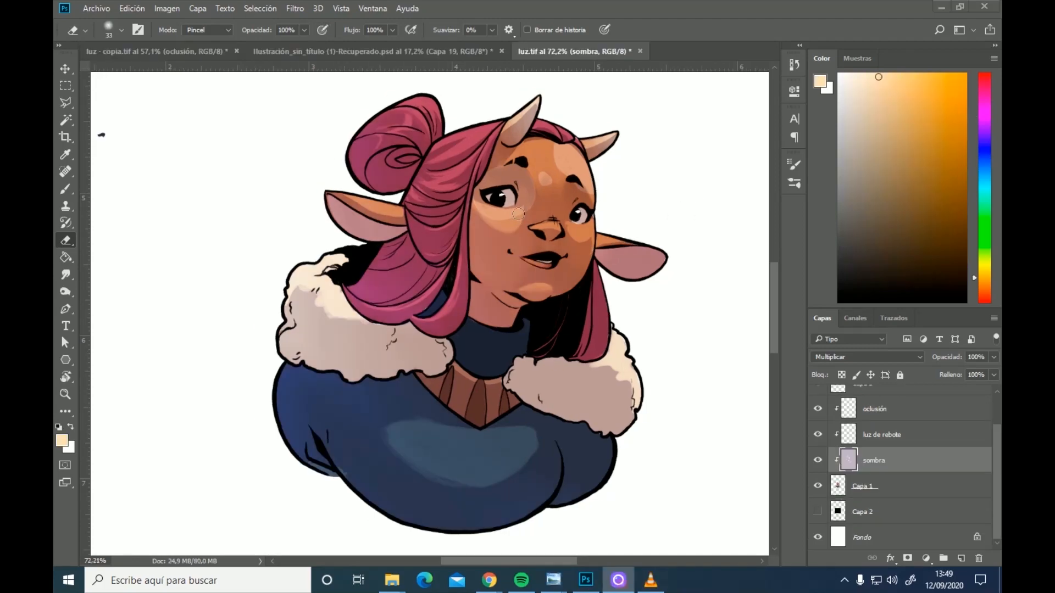
Erase the shadow softly across the cheek and nose on sombra, starting with a 33 px eraser and enlarging it
left_click_drag(526, 222, 564, 220)
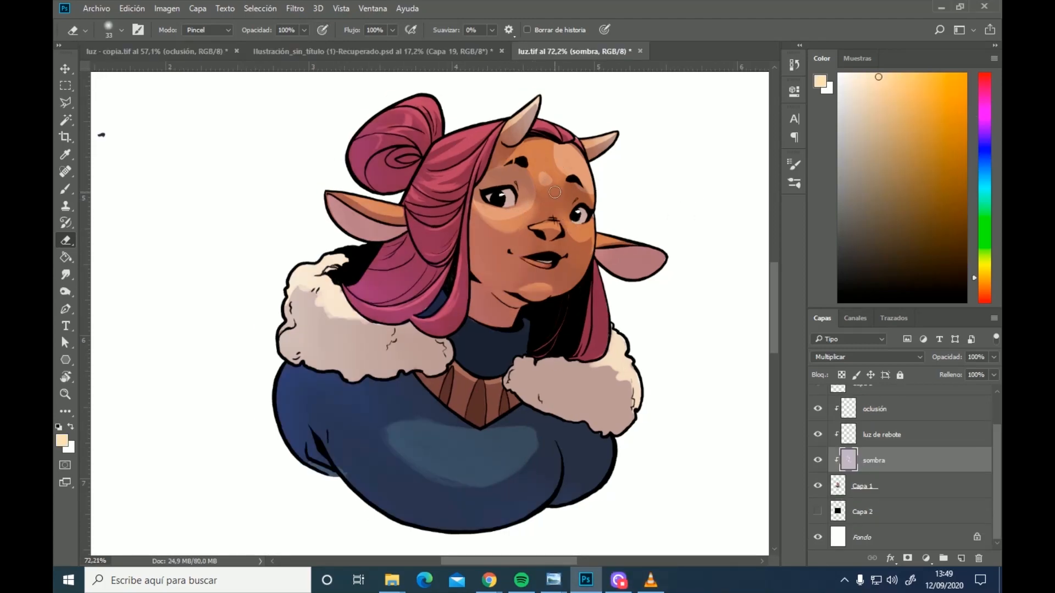
right_click(620, 186)
left_click_drag(699, 219, 711, 221)
left_click(561, 252)
left_click_drag(508, 224, 560, 233)
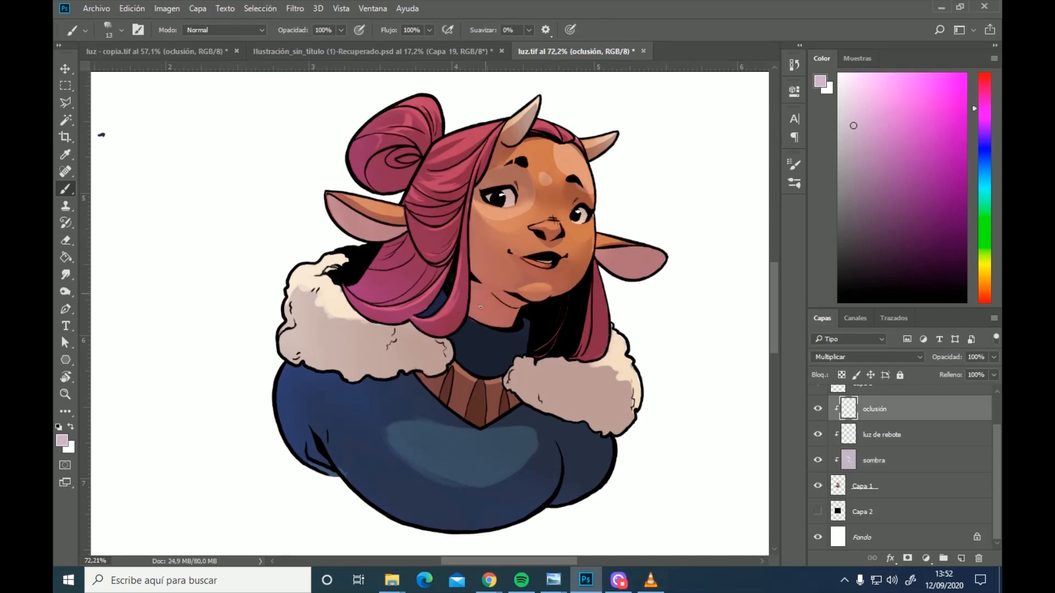
Paint occlusion shadows on the neck under the chin and inside both ears on the oclusión layer with a 13 px brush
mouse_move(475, 287)
left_mouse_down()
mouse_move(511, 298)
mouse_move(479, 295)
mouse_move(471, 311)
mouse_move(483, 290)
mouse_move(502, 320)
mouse_move(520, 303)
mouse_move(493, 320)
left_mouse_up()
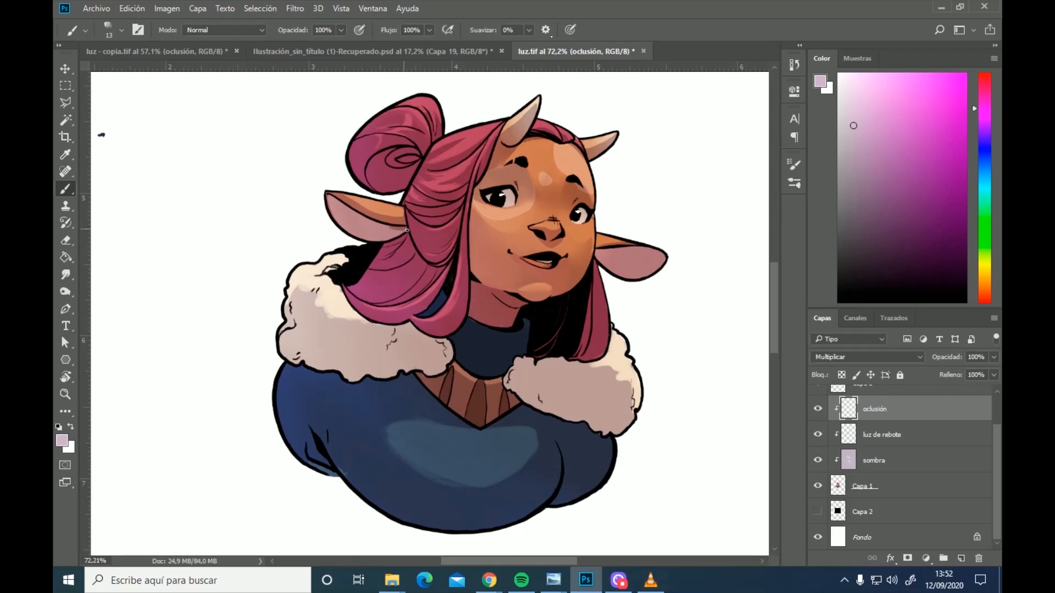
mouse_move(407, 229)
left_mouse_down()
mouse_move(336, 201)
mouse_move(368, 239)
left_mouse_up()
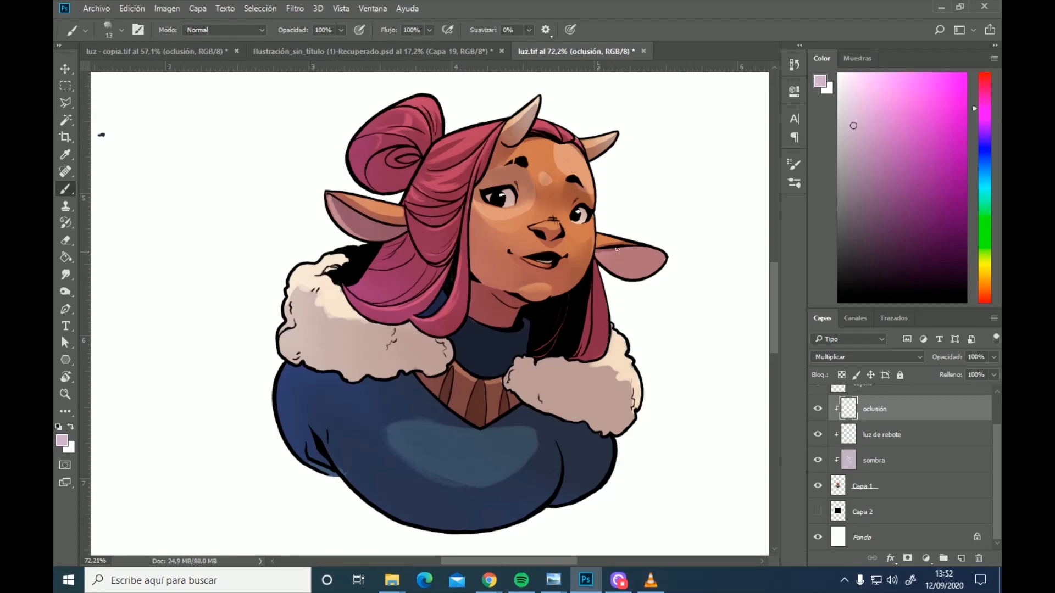
mouse_move(617, 249)
left_mouse_down()
mouse_move(607, 262)
mouse_move(643, 256)
mouse_move(638, 265)
left_mouse_up()
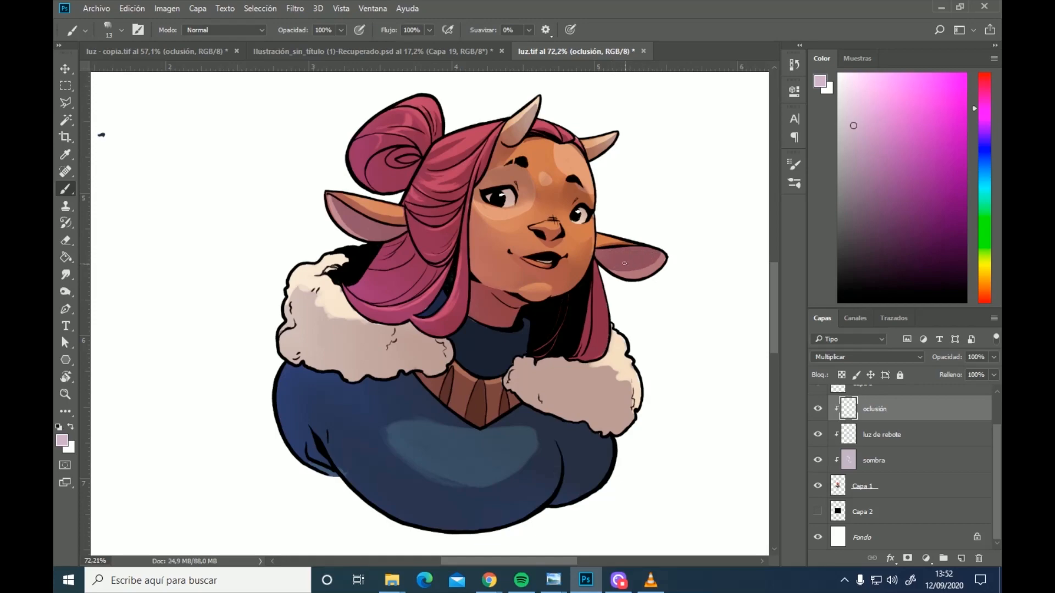
Add occlusion shadows between the hair strands on both sides and along the sweater just beneath the fur collar
mouse_move(444, 267)
left_mouse_down()
mouse_move(404, 250)
mouse_move(363, 257)
left_mouse_up()
mouse_move(401, 286)
left_mouse_down()
mouse_move(374, 257)
mouse_move(437, 211)
mouse_move(357, 283)
mouse_move(436, 276)
mouse_move(359, 308)
mouse_move(448, 271)
mouse_move(363, 310)
mouse_move(442, 332)
left_mouse_up()
mouse_move(591, 306)
left_mouse_down()
mouse_move(575, 358)
mouse_move(591, 293)
mouse_move(596, 352)
left_mouse_up()
left_click_drag(401, 380, 413, 381)
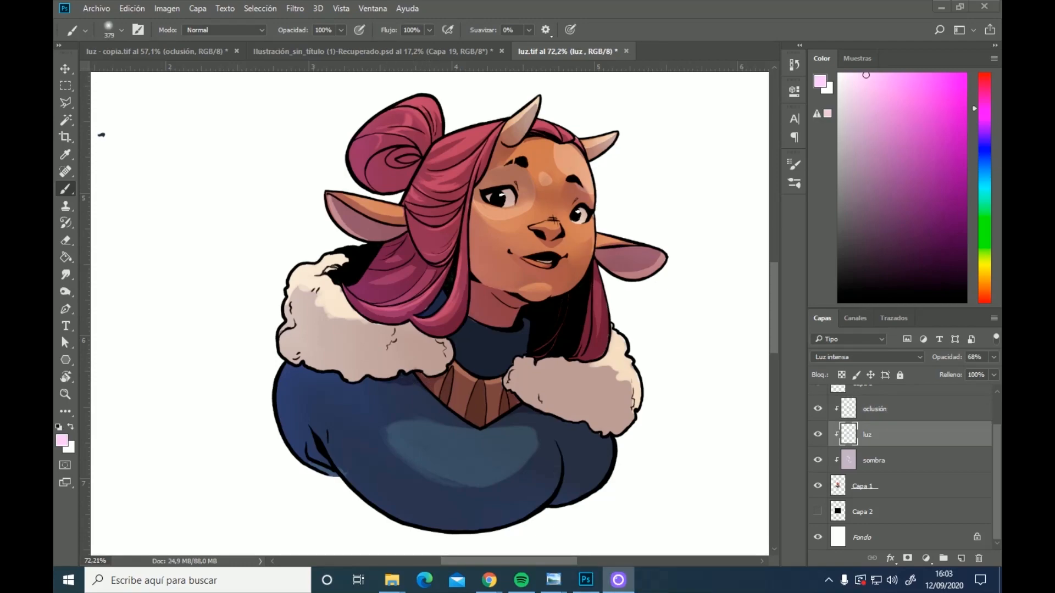
Paint soft pink light over the hair, face and chest on the luz layer with a 379 px brush
mouse_move(477, 131)
left_mouse_down()
mouse_move(632, 148)
mouse_move(528, 220)
mouse_move(546, 323)
mouse_move(493, 371)
mouse_move(527, 418)
mouse_move(357, 418)
left_mouse_up()
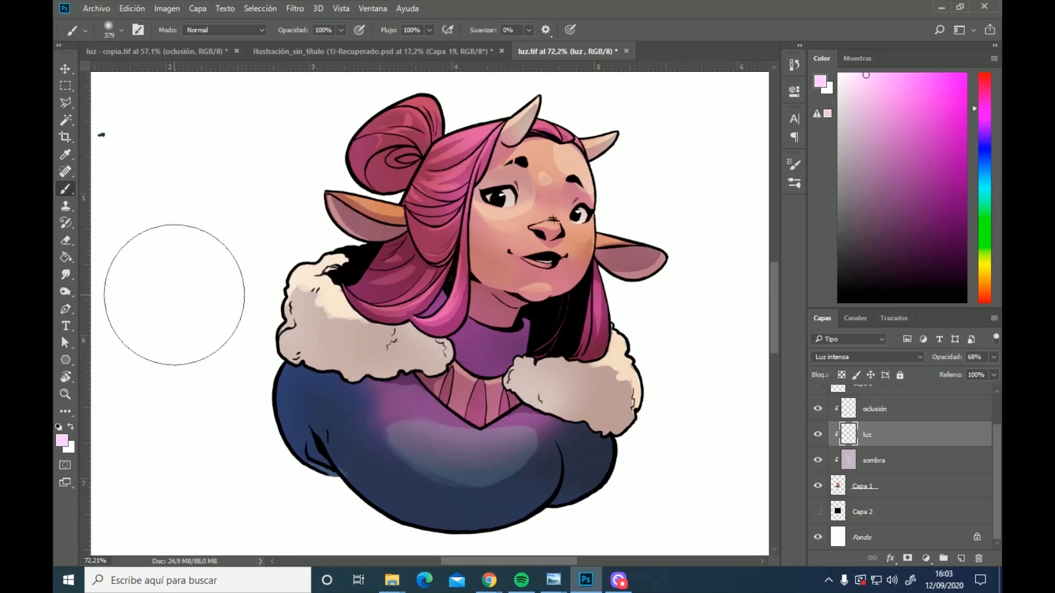
key("e")
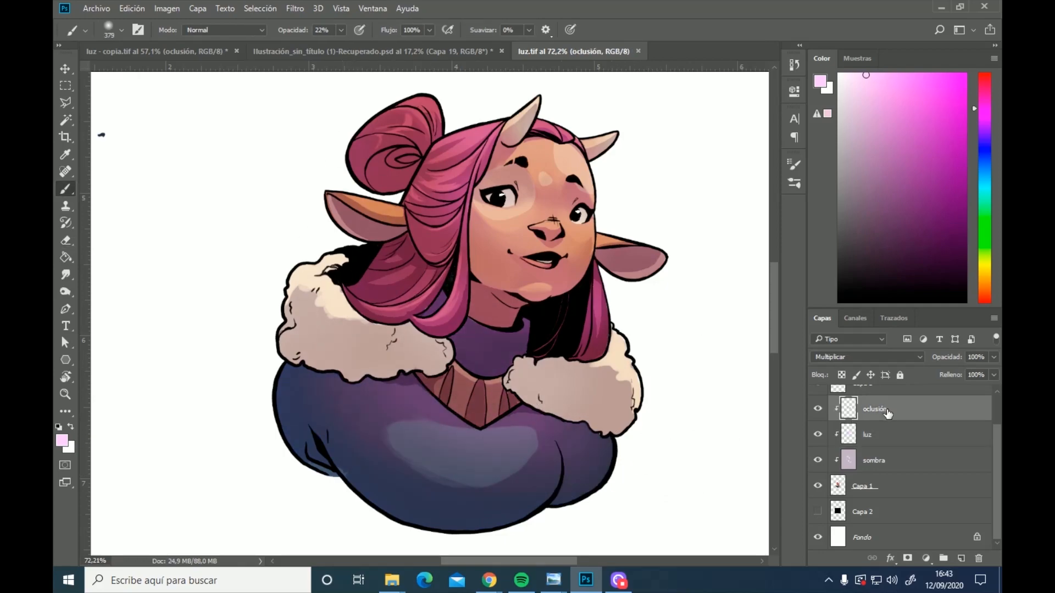
Paint greyish-pink occlusion on the oclusión layer at the sleeve fold, the sweater's lower edge and beneath the collar with a 12 px brush
left_click_drag(865, 130, 852, 115)
key("[")
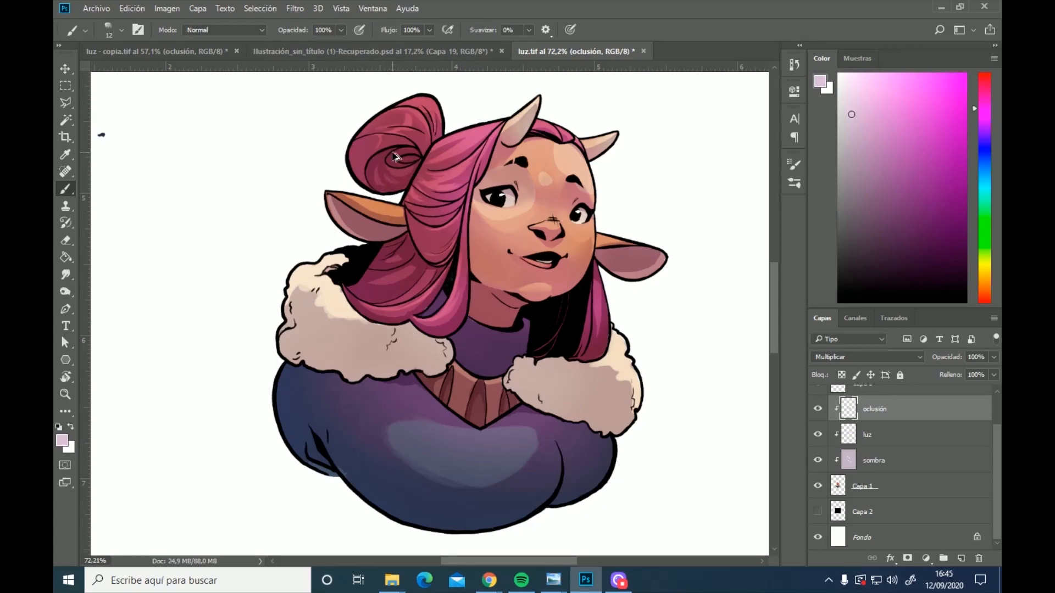
mouse_move(314, 451)
left_mouse_down()
mouse_move(337, 476)
mouse_move(301, 432)
left_mouse_up()
left_click_drag(587, 488, 554, 502)
left_click_drag(281, 368, 305, 380)
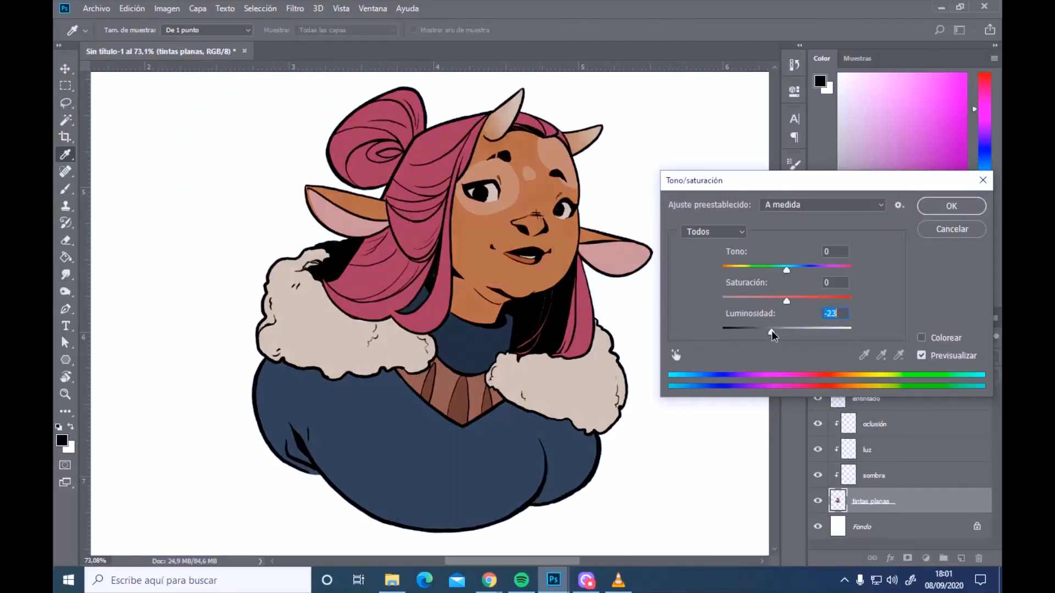
Darken and shift the tintas planas layer with Hue/Saturation, setting Tono to -4 and Luminosidad to -28
left_click_drag(771, 331, 769, 332)
left_click_drag(787, 271, 784, 272)
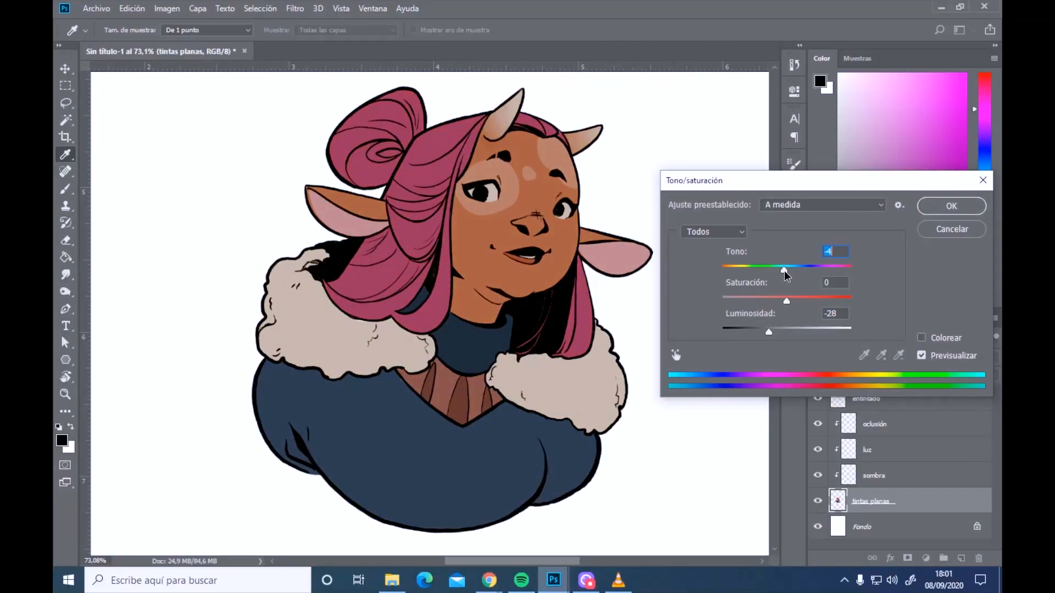
key("Return")
Shade the long hair and the left side of the fur collar in pale pink on the sombra layer with a 27 px brush
key("l")
left_click(873, 476)
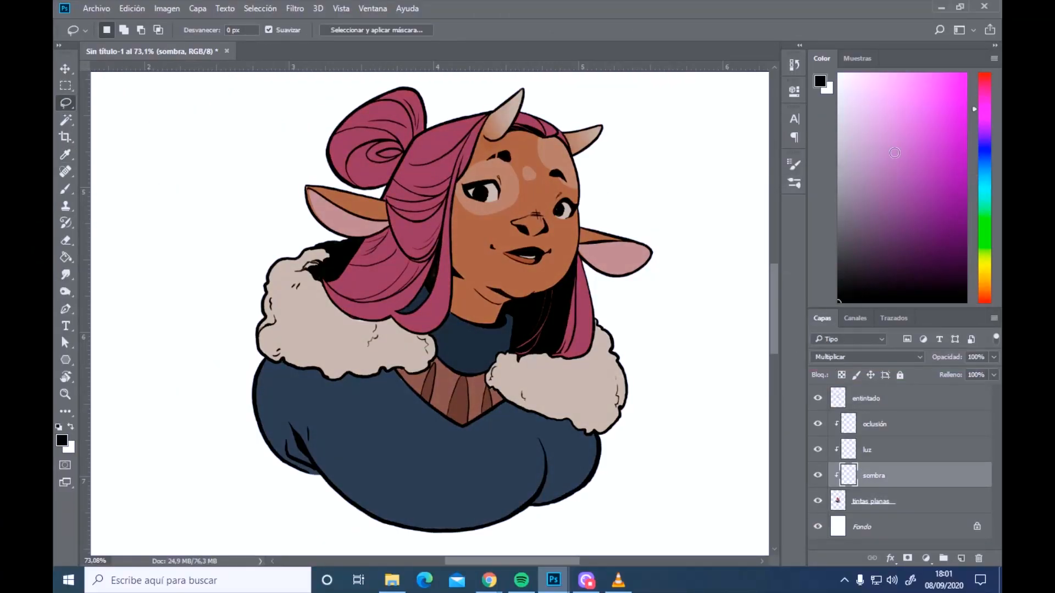
left_click_drag(870, 95, 862, 108)
key("b")
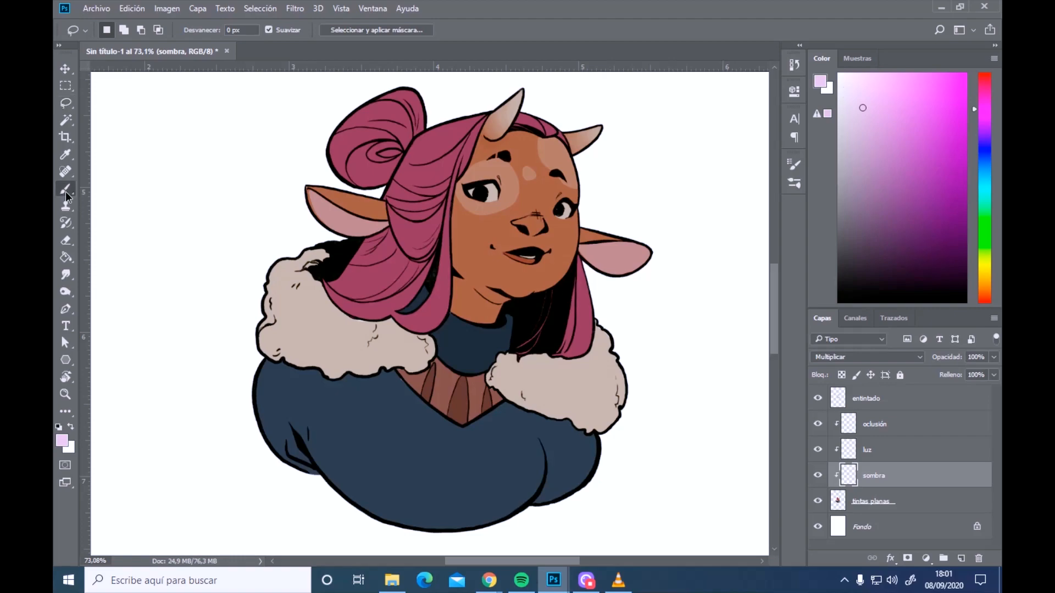
mouse_move(437, 233)
left_mouse_down()
mouse_move(367, 240)
mouse_move(459, 123)
mouse_move(370, 269)
mouse_move(451, 137)
left_mouse_up()
key("bracketright")
mouse_move(324, 291)
left_mouse_down()
mouse_move(357, 336)
mouse_move(384, 330)
mouse_move(323, 262)
mouse_move(358, 363)
left_mouse_up()
left_click_drag(438, 273, 447, 199)
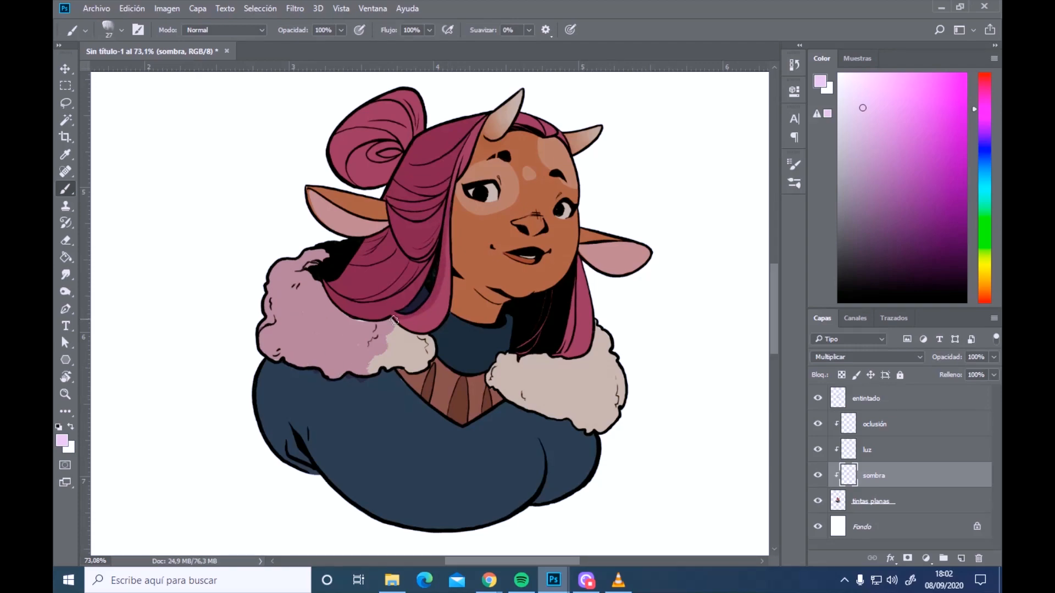
Refine the shadow along the front hair lock and its curled lower tip with a 13 px brush
key("bracketleft")
left_click_drag(402, 317, 432, 324)
mouse_move(442, 286)
left_mouse_down()
mouse_move(415, 320)
mouse_move(429, 333)
left_mouse_up()
left_click_drag(447, 231, 443, 280)
Shade the left half of the blue sweater and the ribbed neckline with an enlarged brush
key("bracketright")
key("bracketright")
key("bracketright")
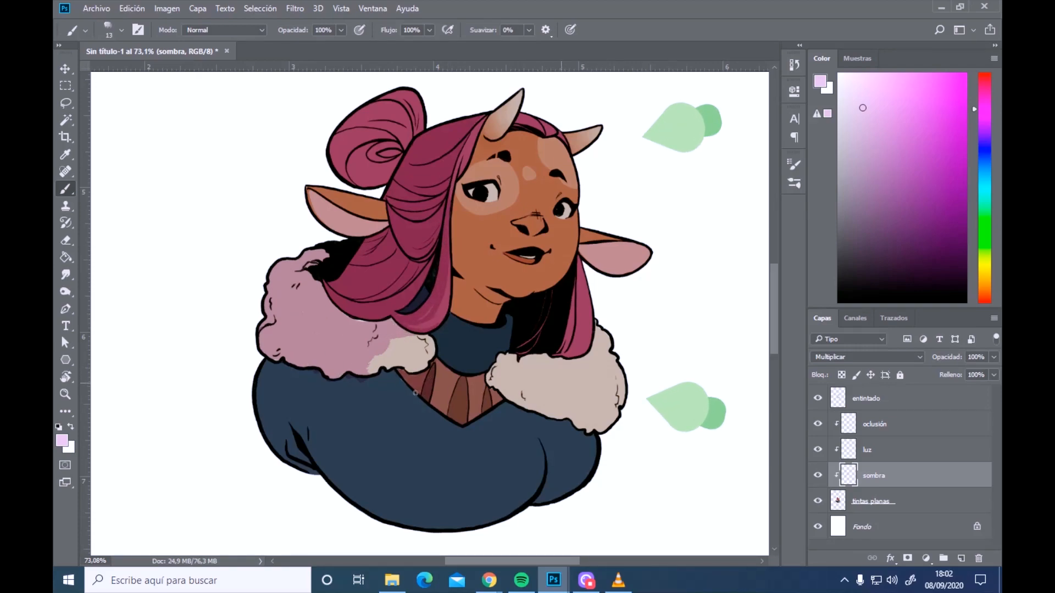
mouse_move(406, 393)
left_mouse_down()
mouse_move(399, 503)
mouse_move(377, 387)
mouse_move(359, 434)
mouse_move(305, 391)
mouse_move(433, 409)
mouse_move(395, 437)
mouse_move(405, 473)
mouse_move(446, 427)
mouse_move(465, 430)
mouse_move(448, 380)
left_mouse_up()
Paint the shadow on the neck and along the side of the face next to the hair with a 15 px brush
key("bracketleft")
key("bracketleft")
key("bracketleft")
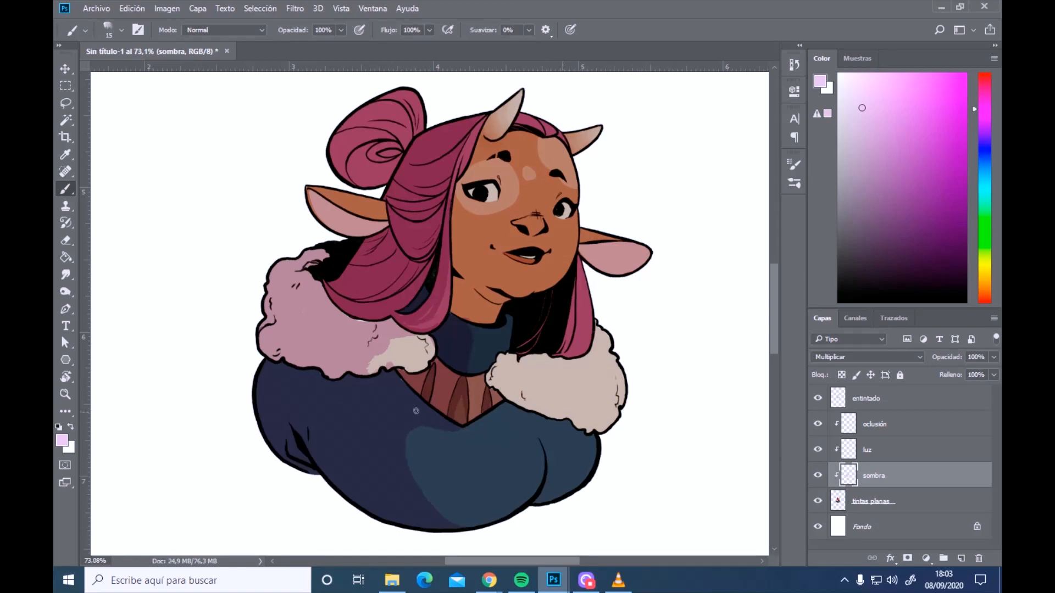
mouse_move(456, 278)
left_mouse_down()
mouse_move(457, 305)
mouse_move(478, 324)
left_mouse_up()
mouse_move(457, 285)
left_mouse_down()
mouse_move(504, 299)
mouse_move(452, 210)
left_mouse_up()
mouse_move(476, 285)
left_mouse_down()
mouse_move(452, 264)
mouse_move(453, 184)
left_mouse_up()
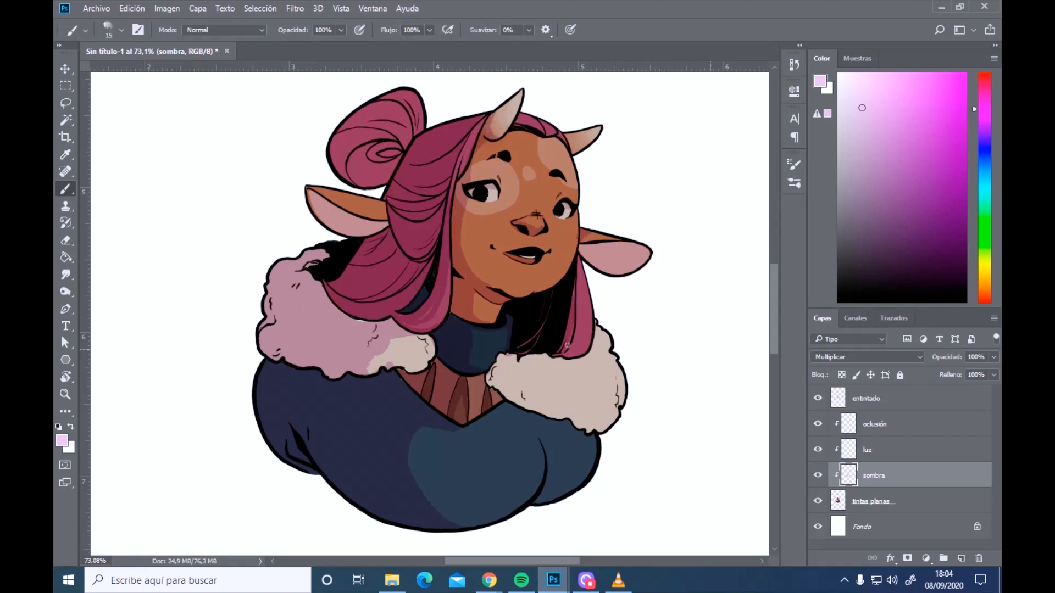
Add shadow to the upper edge of the right fur collar, the hair bun, the ear base and the left collar's fur
left_click_drag(492, 365, 547, 360)
left_click_drag(338, 165, 417, 124)
mouse_move(385, 224)
left_mouse_down()
mouse_move(340, 214)
mouse_move(384, 213)
left_mouse_up()
left_click_drag(374, 362, 401, 367)
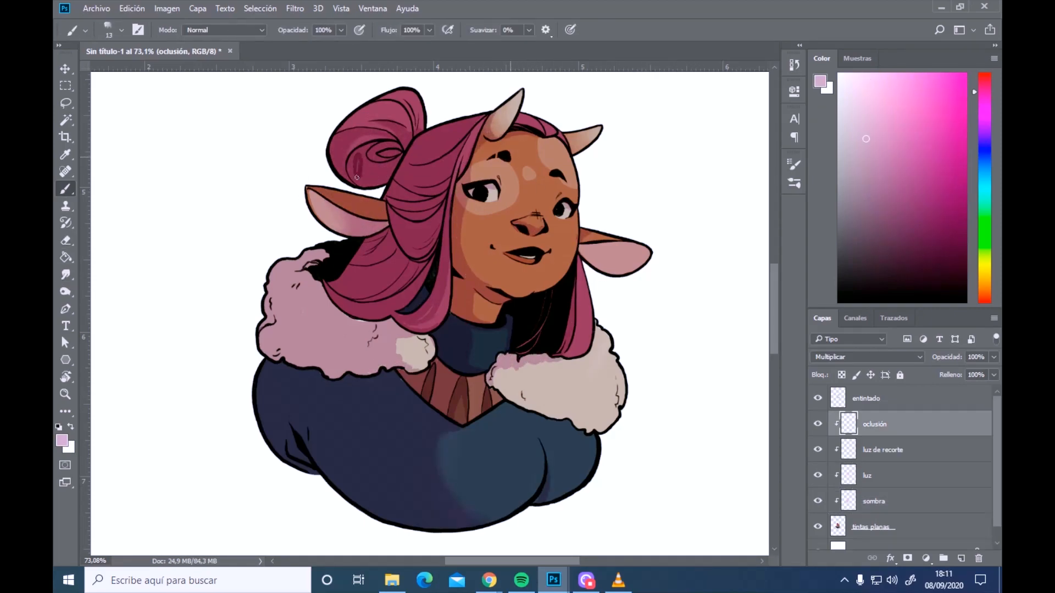
Paint occlusion in the bun, between the hair strands and inside the left ear on the oclusión layer with a 13 px brush
mouse_move(352, 182)
left_mouse_down()
mouse_move(361, 162)
mouse_move(365, 188)
mouse_move(396, 148)
mouse_move(367, 188)
left_mouse_up()
left_click_drag(379, 295, 426, 265)
mouse_move(390, 286)
left_mouse_down()
mouse_move(418, 235)
mouse_move(406, 263)
left_mouse_up()
key("e")
key("b")
left_click_drag(412, 218, 441, 204)
left_click_drag(438, 201, 454, 162)
left_click_drag(384, 230, 342, 211)
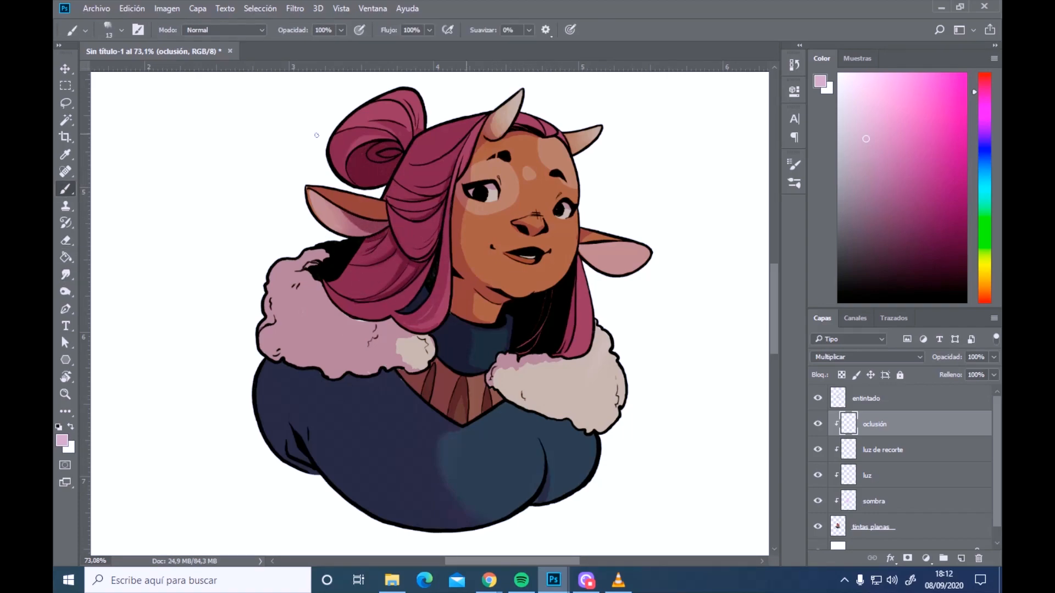
Paint occlusion in the left fur collar's folds and on the ribbed neckline and sweater directly beneath it
left_click_drag(319, 267, 299, 266)
left_click_drag(270, 299, 267, 325)
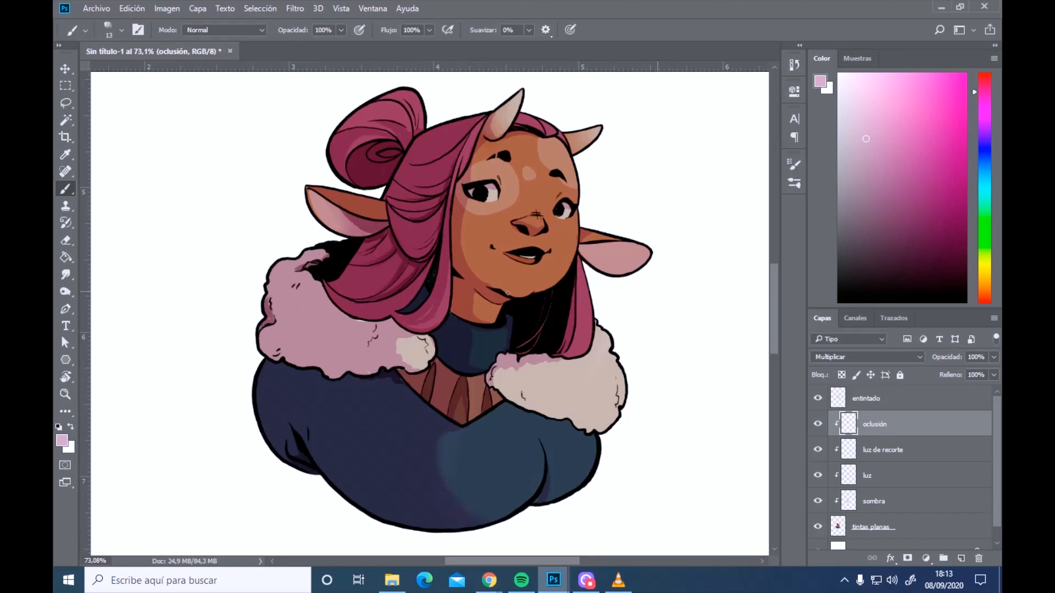
left_click_drag(432, 367, 424, 399)
left_click_drag(399, 370, 411, 381)
Delete the luz de rebote layer and rename the luz layer as luz de recorte
left_click(878, 452)
key("Delete")
double_click(876, 451)
left_click(879, 448)
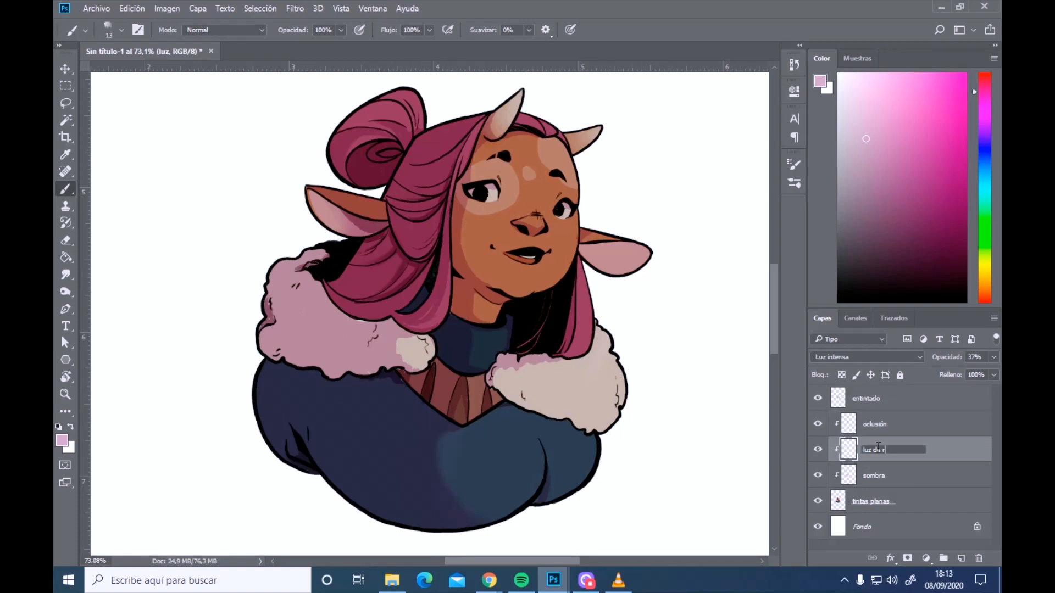
Paint a pale peach rim light along the jaw and cheek on luz de recorte and set the layer's opacity to 52%
left_click_drag(986, 299, 985, 289)
left_click(874, 73)
mouse_move(536, 289)
left_mouse_down()
mouse_move(566, 268)
mouse_move(577, 217)
left_mouse_up()
left_click_drag(946, 357, 954, 357)
Repick a pale peach and extend the rim light along the forehead, the front hairline and the right edges of sleeve, fur and hair
left_click(986, 289)
left_click(866, 73)
left_click_drag(577, 184, 561, 141)
left_click_drag(534, 119, 521, 116)
mouse_move(552, 501)
left_mouse_down()
mouse_move(596, 434)
mouse_move(602, 329)
mouse_move(583, 297)
mouse_move(588, 232)
left_mouse_up()
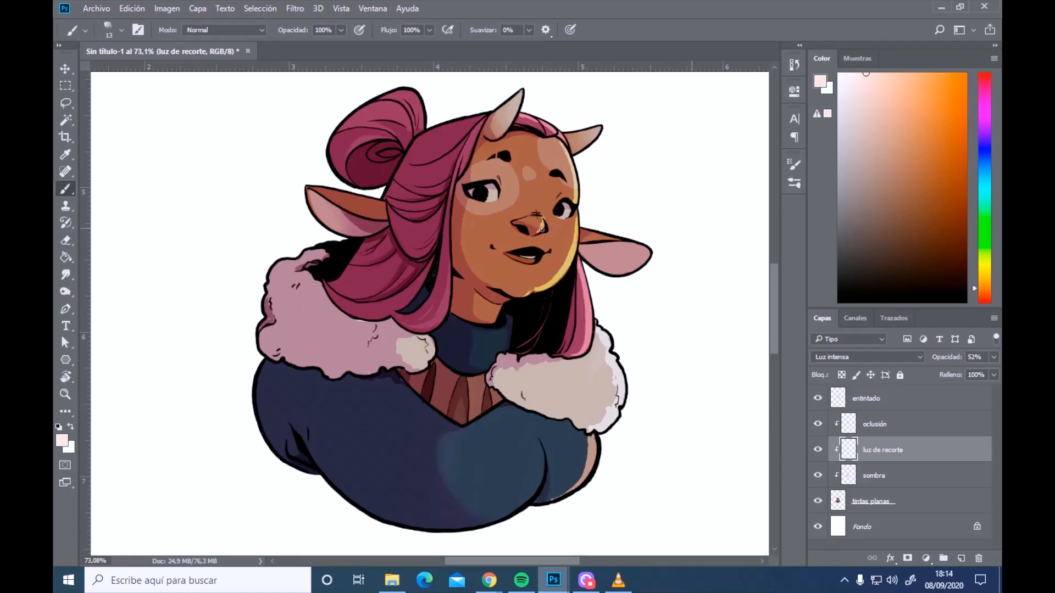
Paint rim light on both horns, the top of the hair, the bun and the right ear
left_click_drag(573, 152, 601, 128)
left_click_drag(521, 95, 504, 131)
left_click_drag(553, 133, 538, 124)
mouse_move(491, 115)
left_mouse_down()
mouse_move(438, 128)
mouse_move(455, 125)
left_mouse_up()
mouse_move(422, 127)
left_mouse_down()
mouse_move(413, 92)
mouse_move(365, 107)
left_mouse_up()
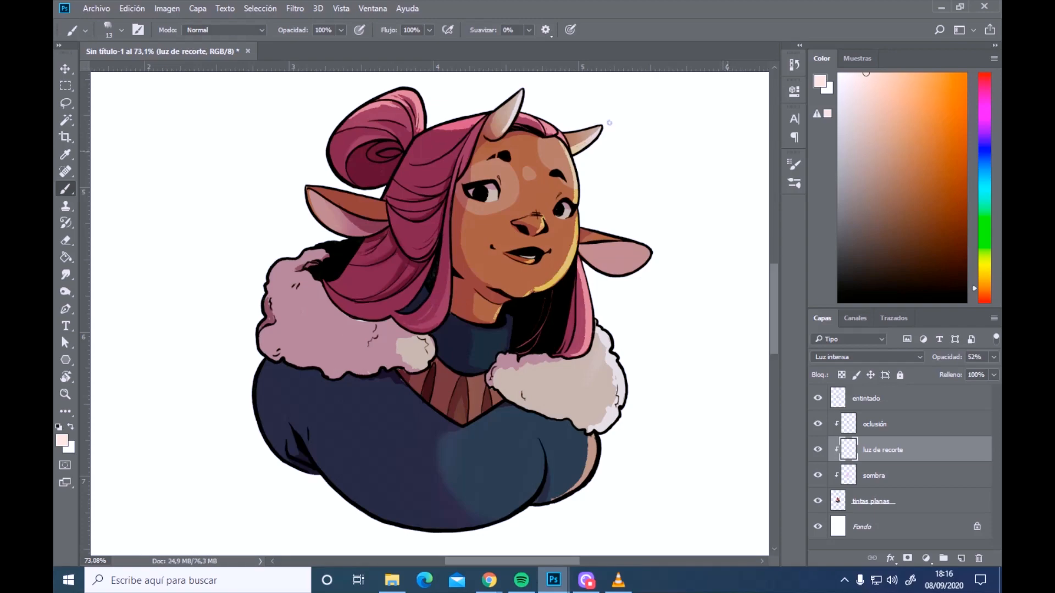
left_click_drag(581, 229, 622, 241)
left_click_drag(587, 261, 636, 273)
Lighten the luz de recorte layer by raising its lightness with Hue/Saturation
key("ctrl+u")
left_click_drag(787, 328, 812, 335)
left_click(961, 202)
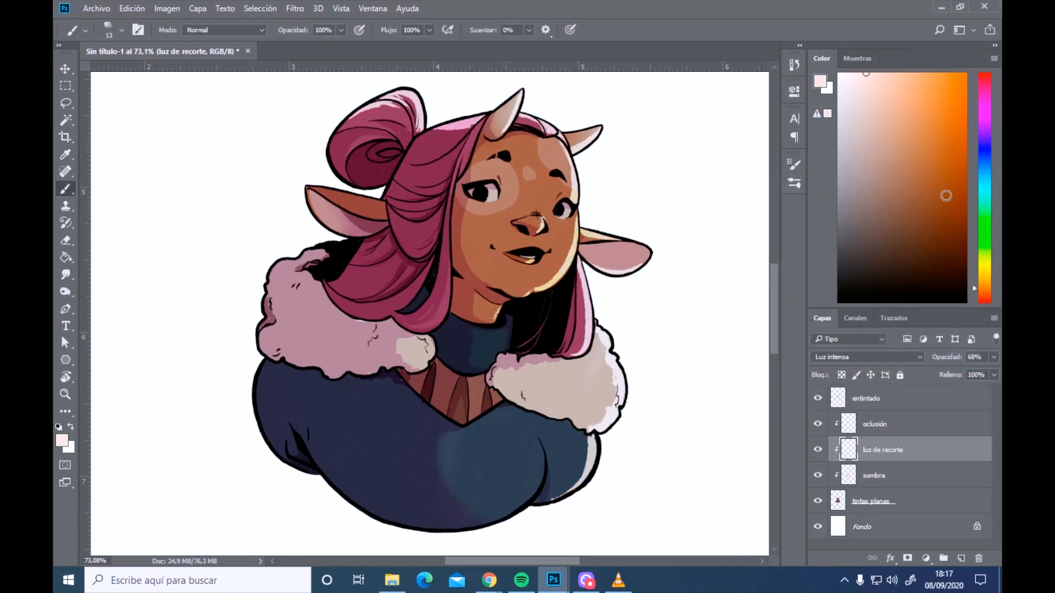
Soften the rim light's inner edge on the right hair lock and sleeve with an 18 px Smudge tool
key("e")
left_click(66, 274)
right_click(724, 201)
left_click_drag(581, 296, 583, 317)
left_click_drag(579, 353, 571, 362)
left_click_drag(593, 444, 591, 435)
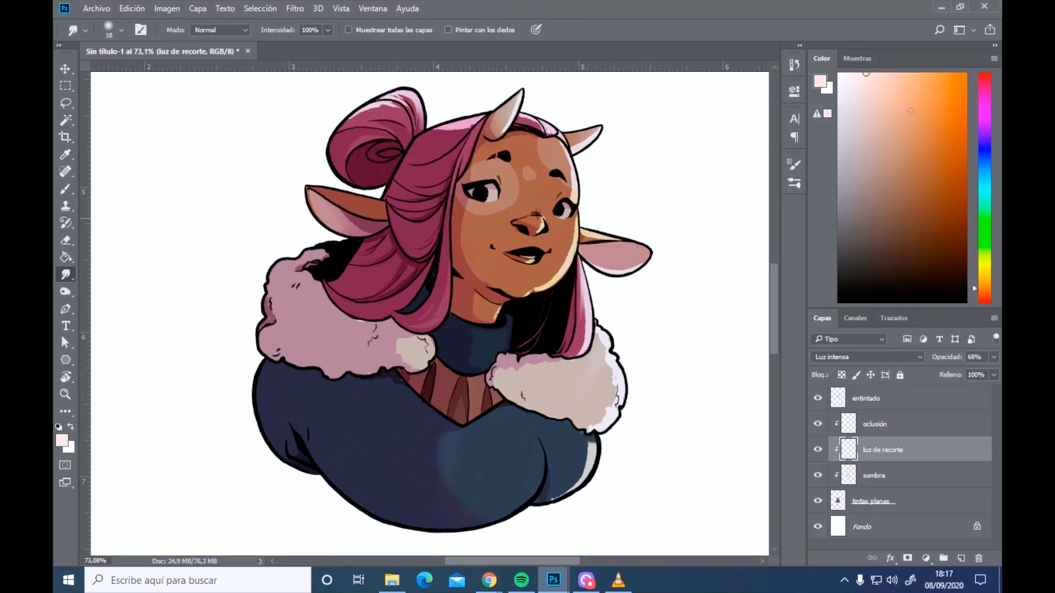
Paint an orange translucent glow inside the right ear with a soft pressure-sensitive brush of 76 px
left_click(914, 100)
key("b")
right_click(663, 167)
left_click(757, 333)
left_click(762, 202)
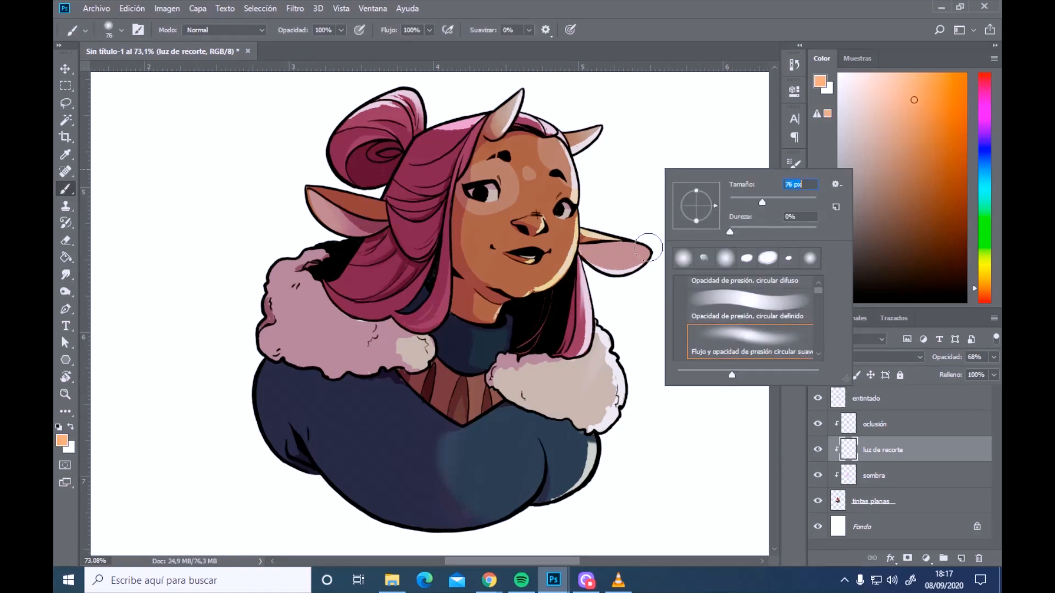
left_click_drag(637, 255, 615, 259)
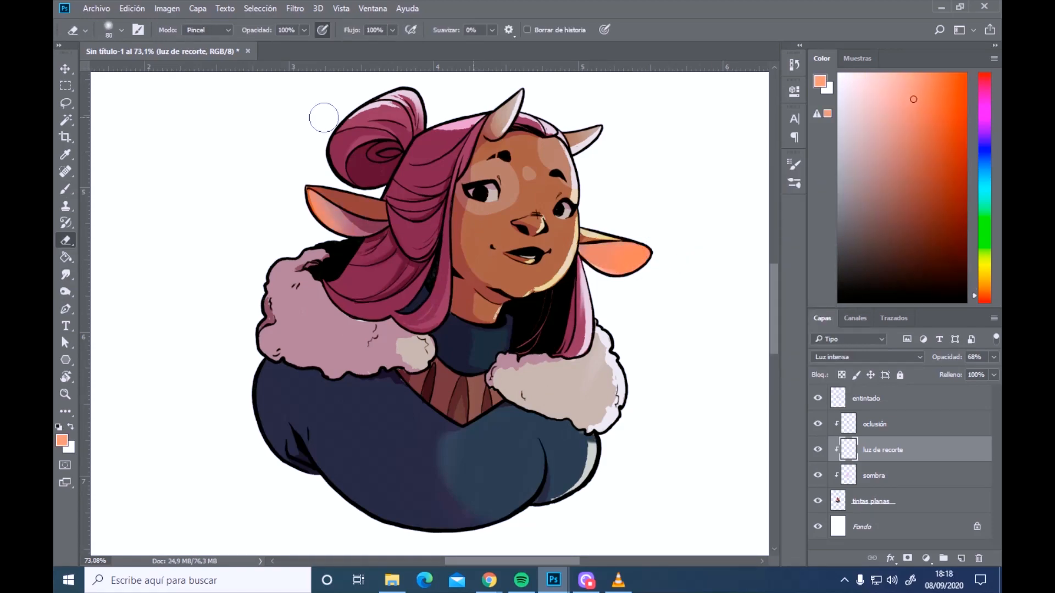
Choose the textured brush tip at 27 px for painting the rim light
right_click(643, 186)
left_click(699, 297)
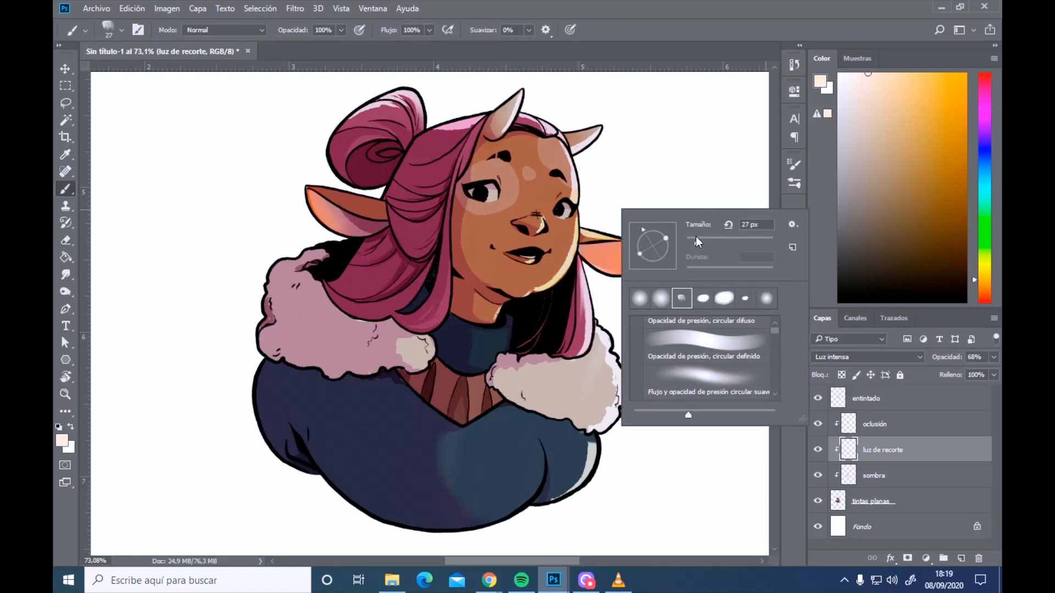
left_click(282, 237)
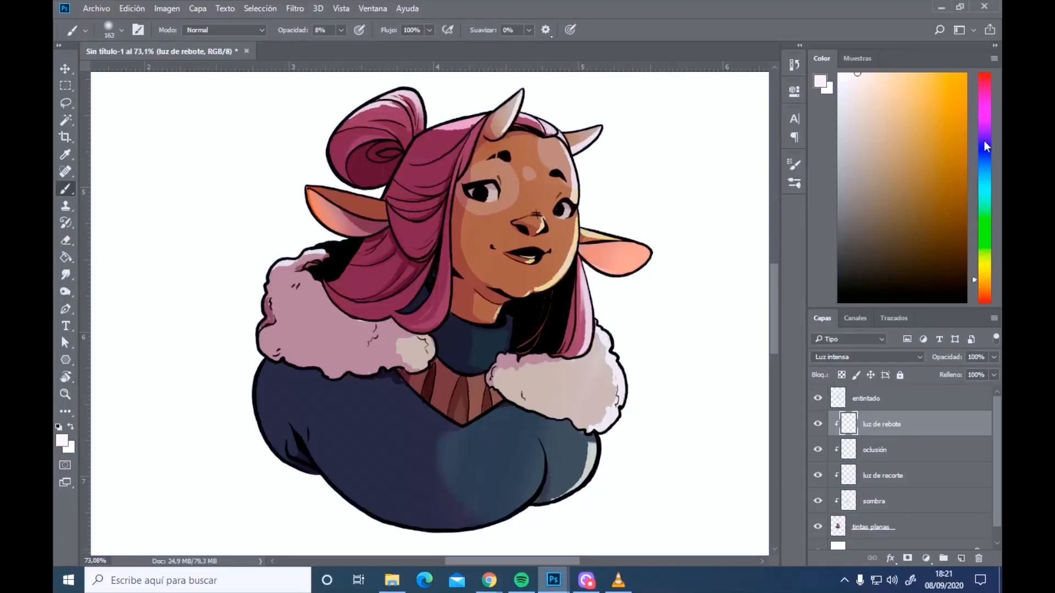
Paint lavender-blue bounce light over the left sweater, collar and bun on luz de rebote with a 163 px brush at 16% opacity
mouse_move(984, 141)
left_mouse_down()
mouse_move(988, 217)
mouse_move(985, 146)
left_mouse_up()
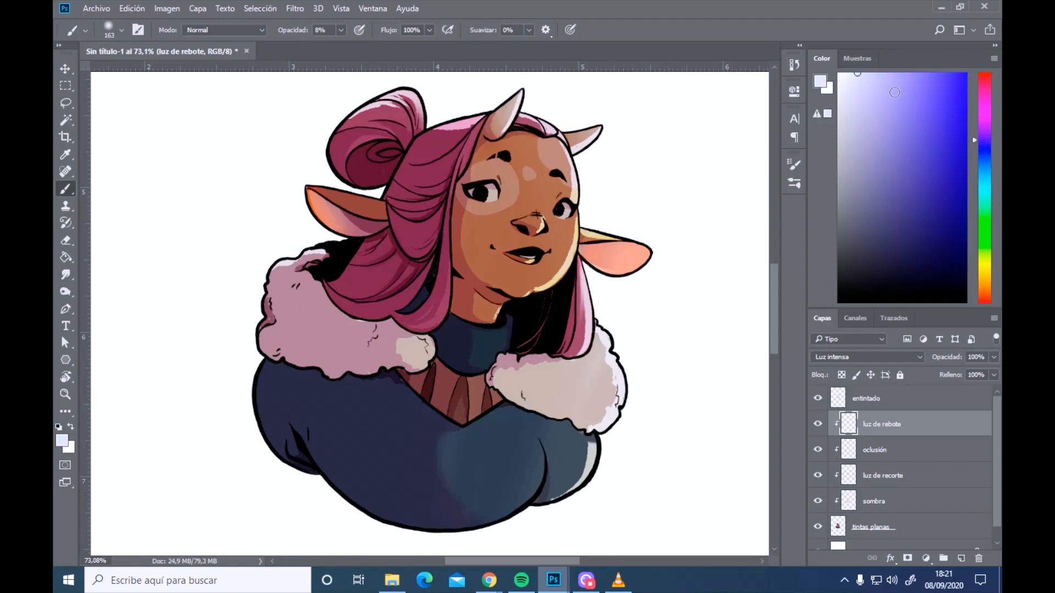
left_click(870, 107)
right_click(765, 210)
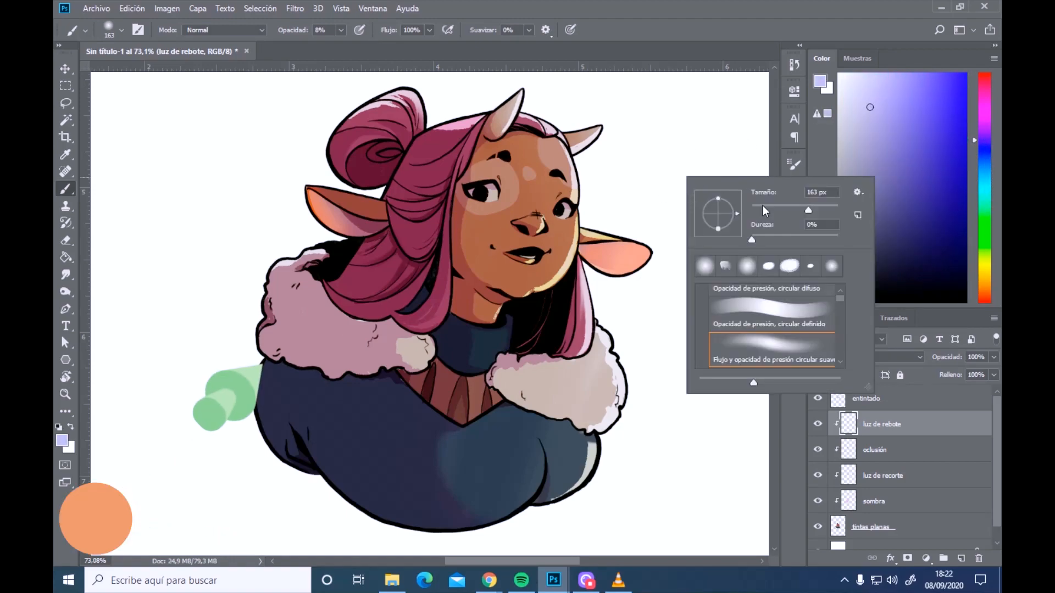
left_click(341, 30)
left_click_drag(338, 43, 343, 44)
mouse_move(262, 367)
left_mouse_down()
mouse_move(289, 430)
mouse_move(294, 271)
mouse_move(370, 460)
mouse_move(356, 125)
left_mouse_up()
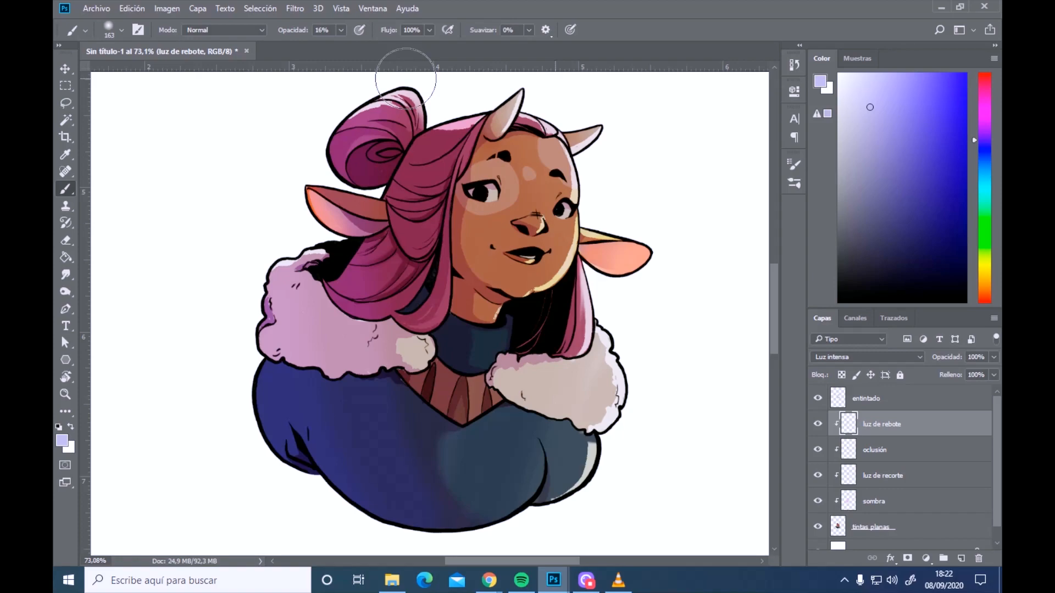
Erase the excess bounce light from the middle of the sweater up to the neck with a soft 181 px eraser
left_click(65, 241)
right_click(675, 243)
left_click(729, 281)
mouse_move(490, 434)
left_mouse_down()
mouse_move(389, 325)
mouse_move(442, 328)
left_mouse_up()
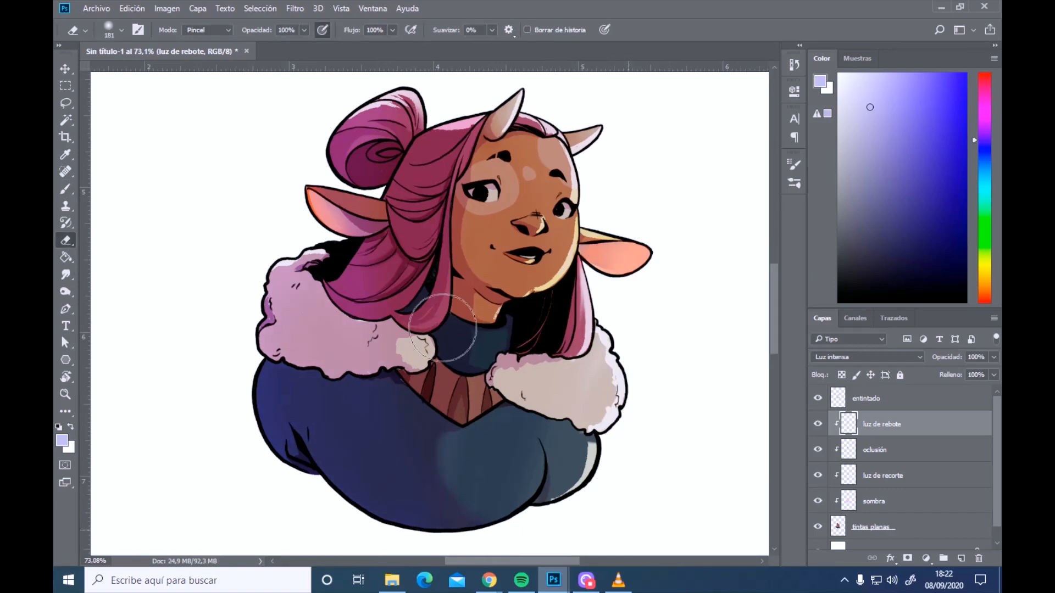
key("b")
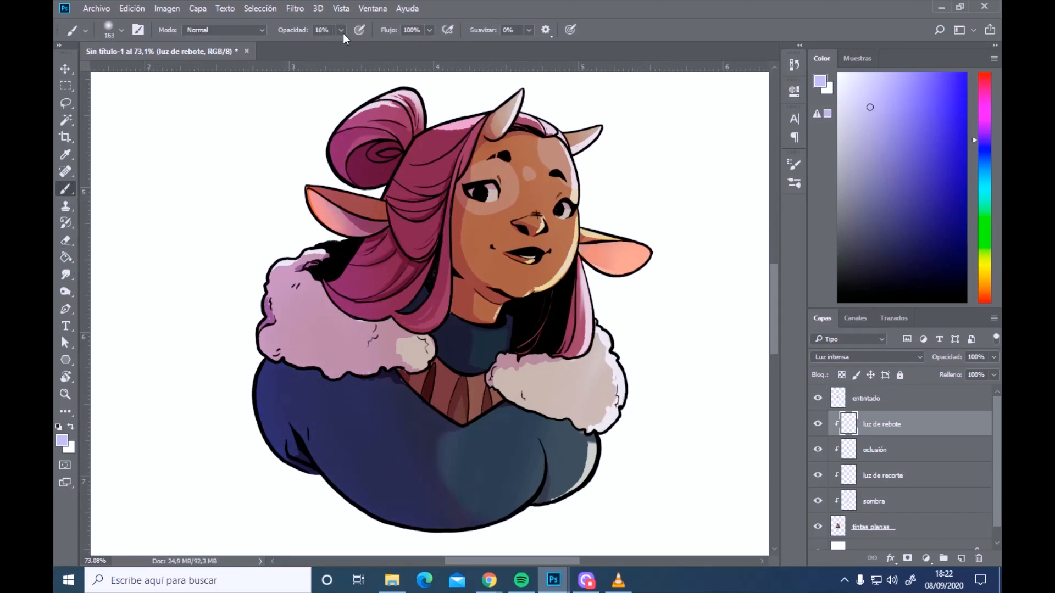